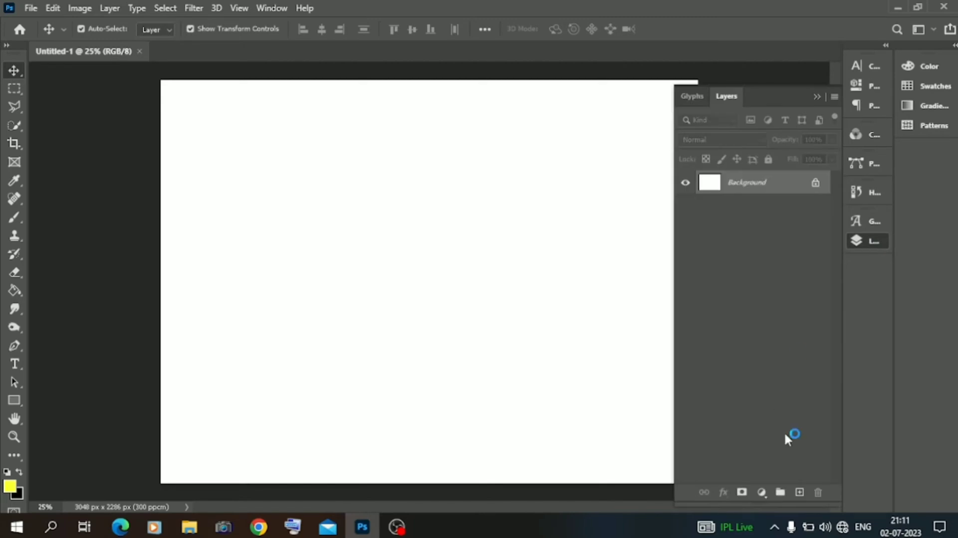
Add a new layer and paint a wide yellow cloud shape across the canvas with the 1811 px textured Brush.
left_click(799, 492)
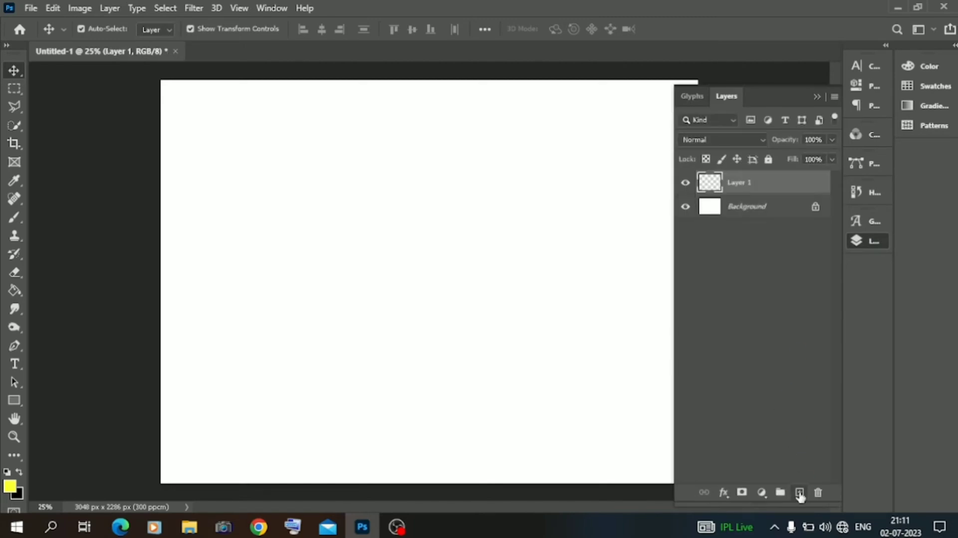
left_click(15, 217)
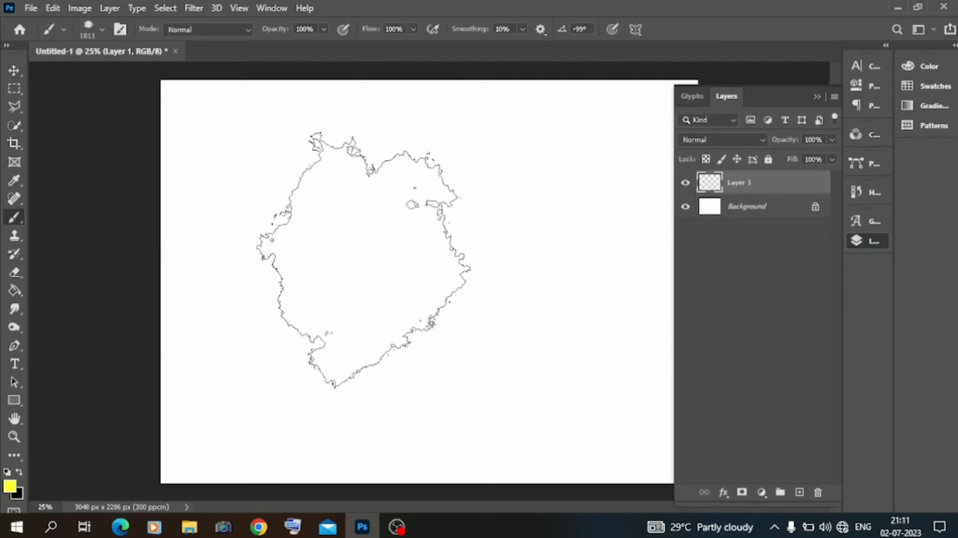
mouse_move(345, 256)
left_mouse_down()
mouse_move(417, 231)
mouse_move(510, 226)
mouse_move(588, 244)
left_mouse_up()
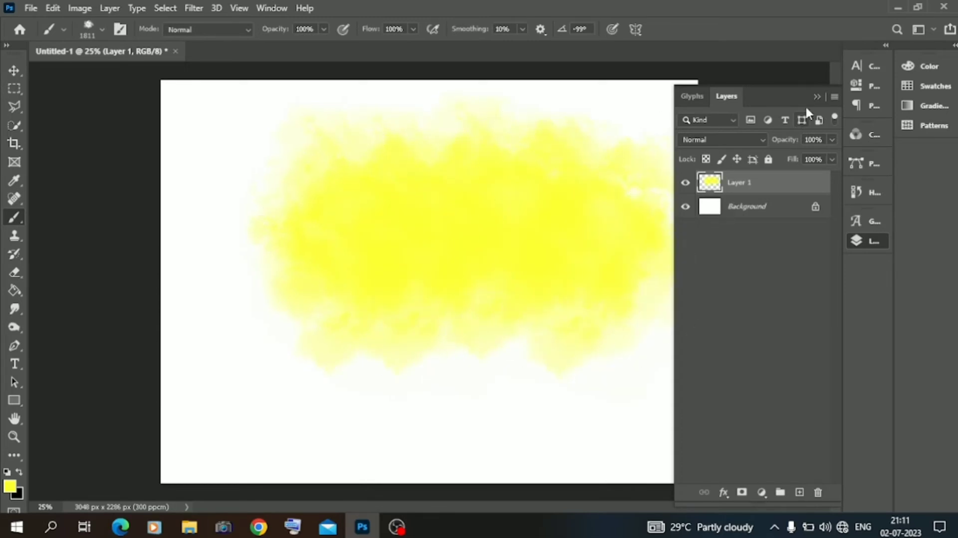
left_click(816, 96)
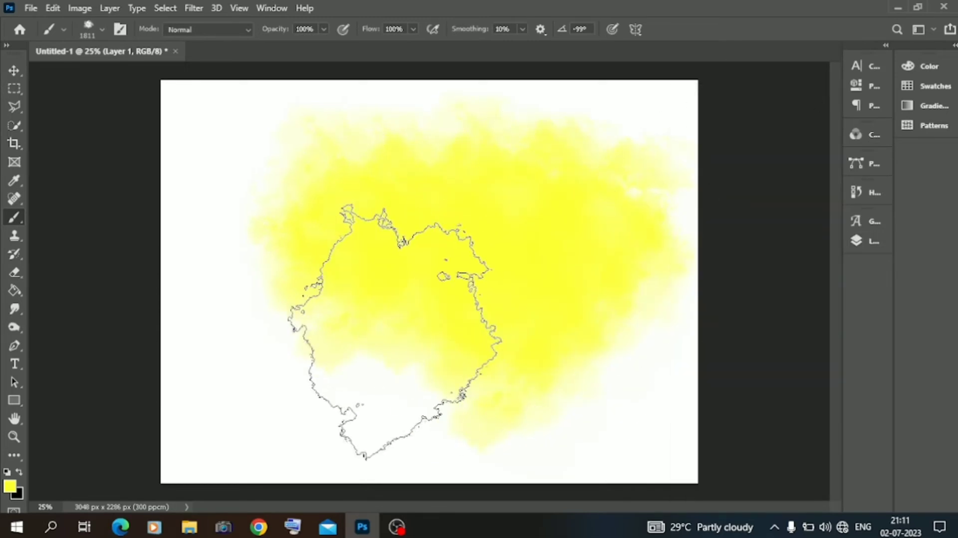
mouse_move(395, 331)
left_mouse_down()
mouse_move(342, 316)
mouse_move(353, 319)
left_mouse_up()
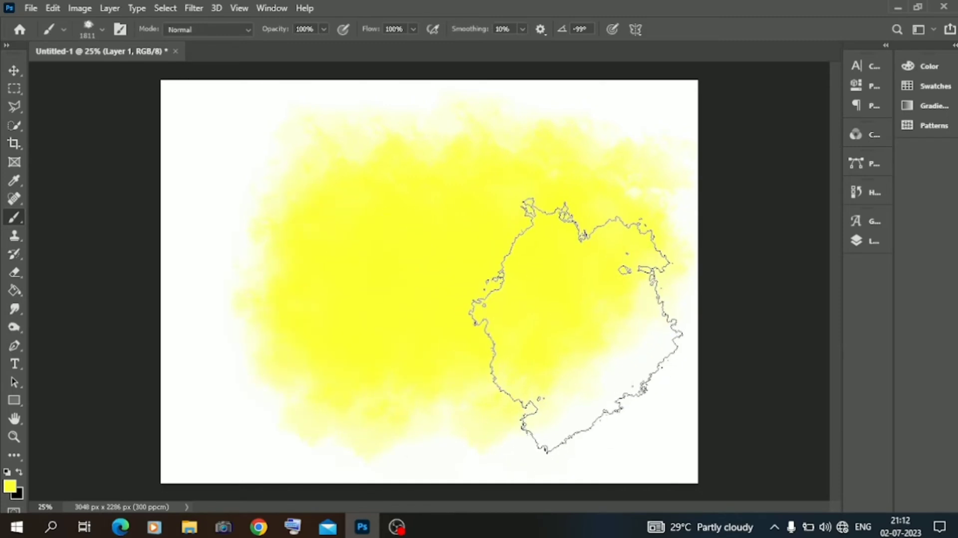
left_click(576, 325)
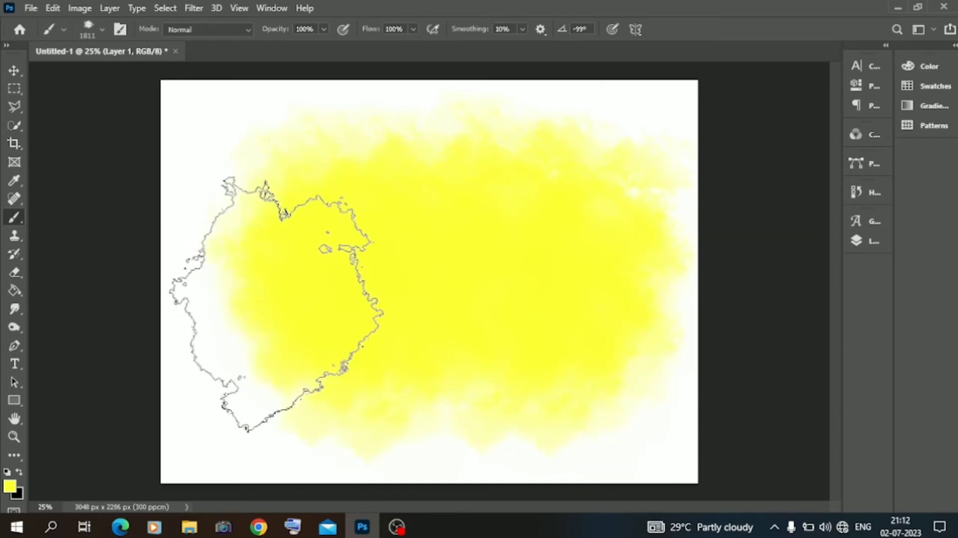
left_click(318, 325)
Move the yellow paint slightly left so it sits centred on the canvas.
left_click(14, 73)
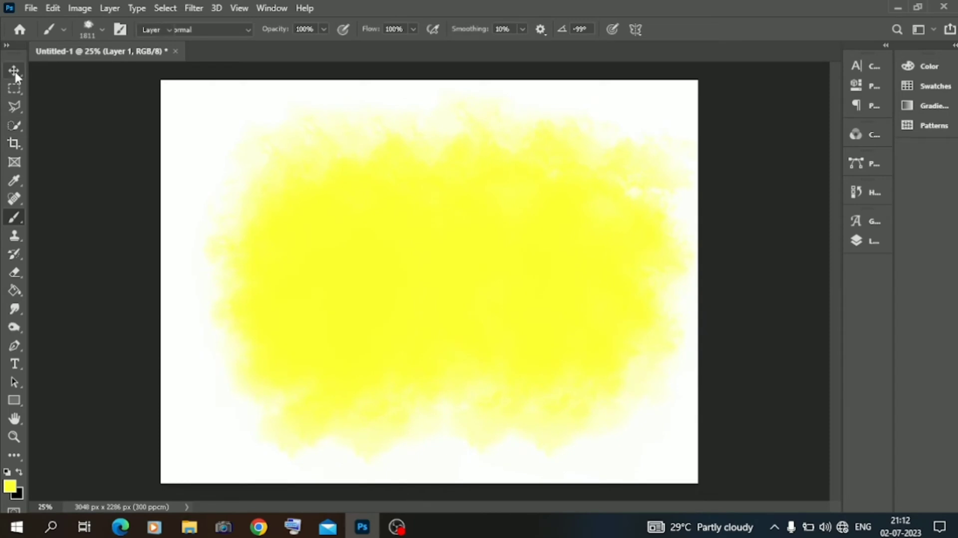
left_click(873, 241)
mouse_move(523, 235)
left_mouse_down()
mouse_move(496, 245)
mouse_move(507, 246)
left_mouse_up()
left_click(89, 213)
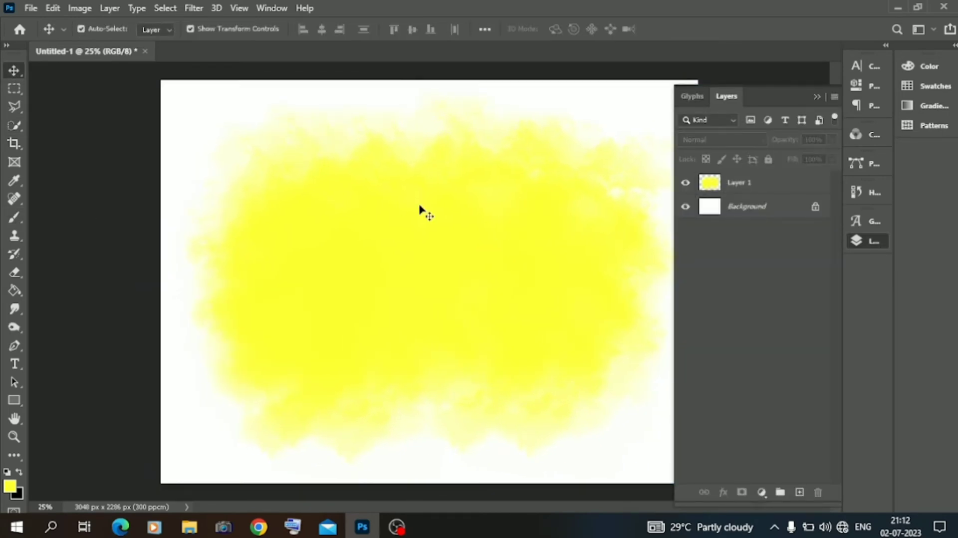
left_click(816, 97)
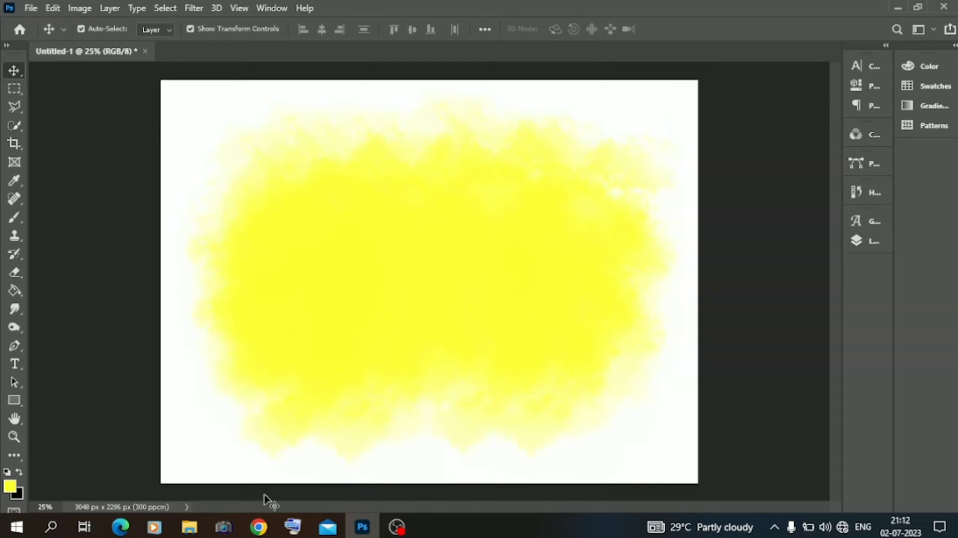
left_click(189, 526)
left_click(169, 156)
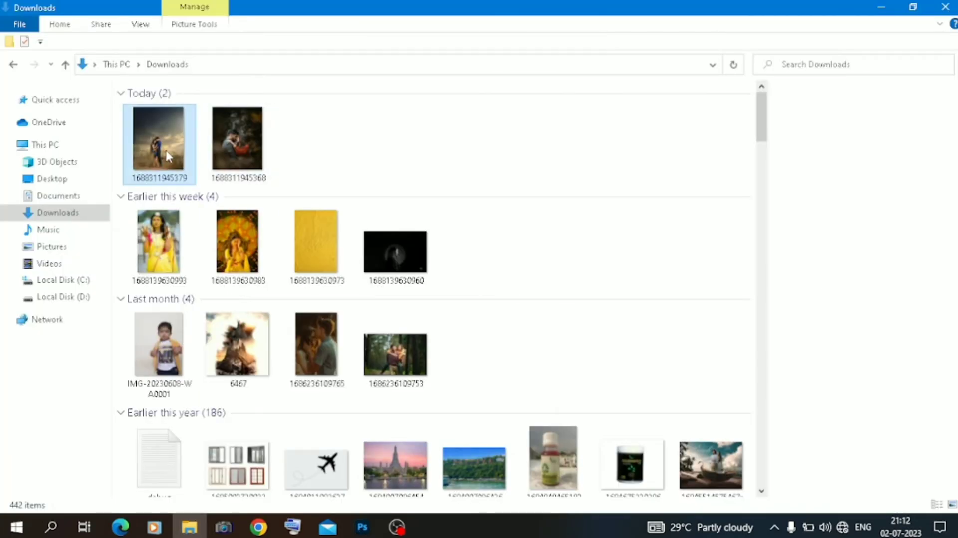
left_click_drag(169, 155, 419, 367)
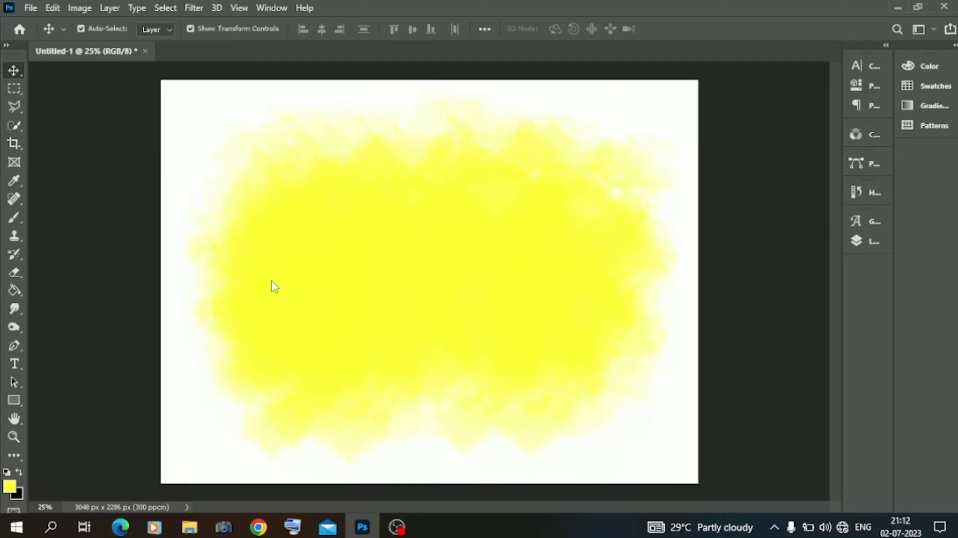
left_click_drag(274, 286, 269, 280)
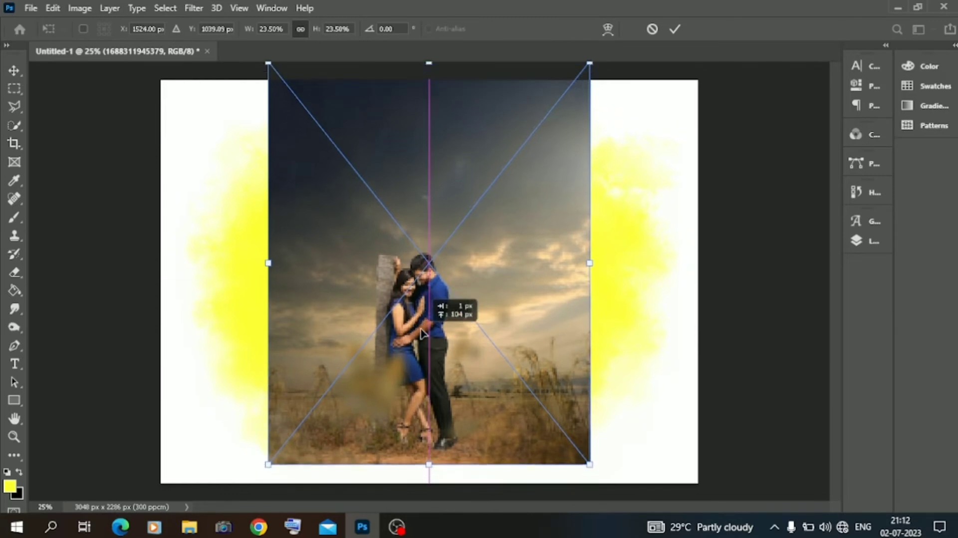
key("Return")
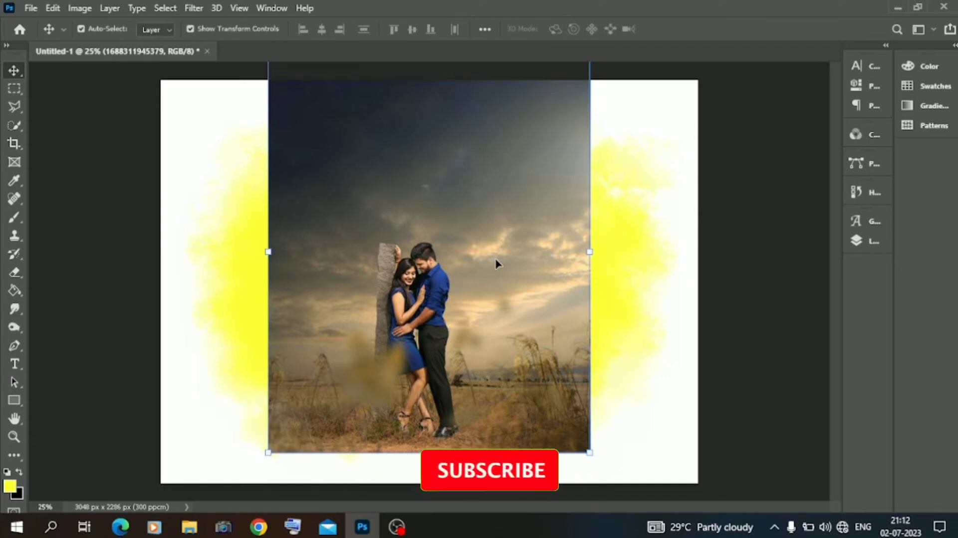
left_click(65, 317)
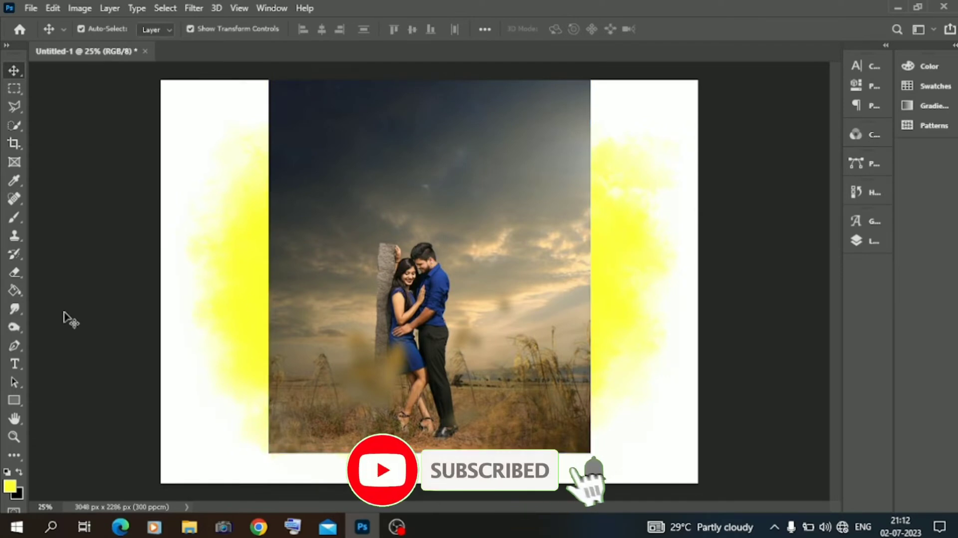
left_click(372, 349)
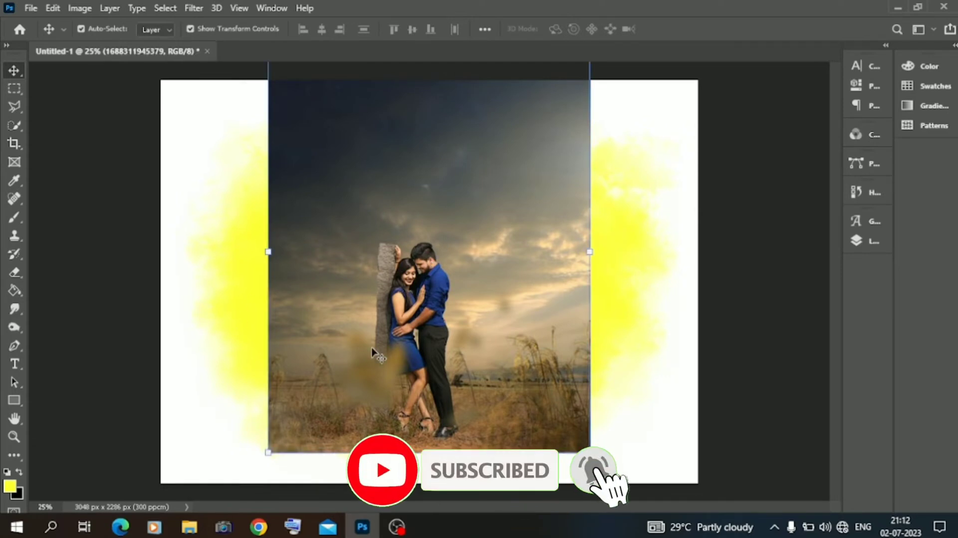
Clip the couple photo to the yellow paint layer with a clipping mask.
left_click(857, 240)
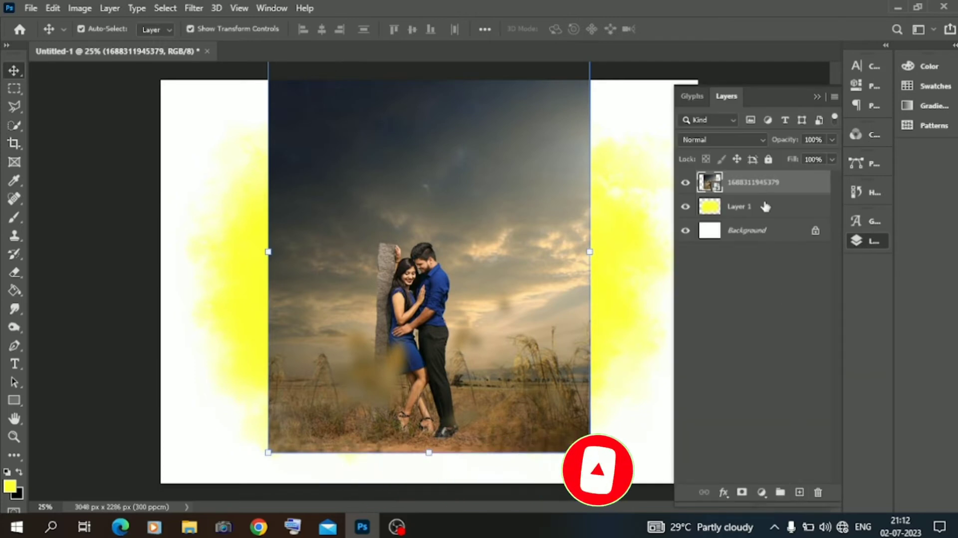
left_click_drag(756, 186, 799, 491)
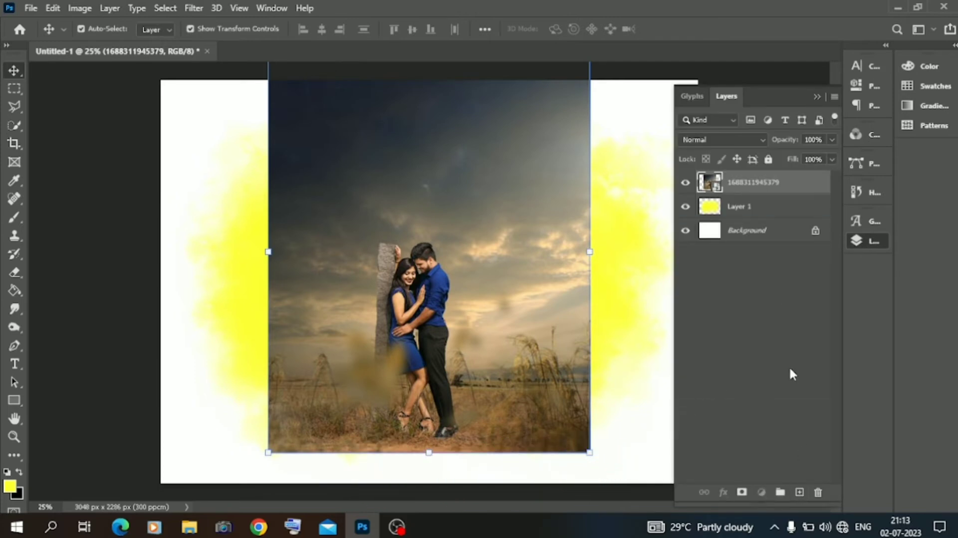
right_click(754, 188)
left_click(803, 319)
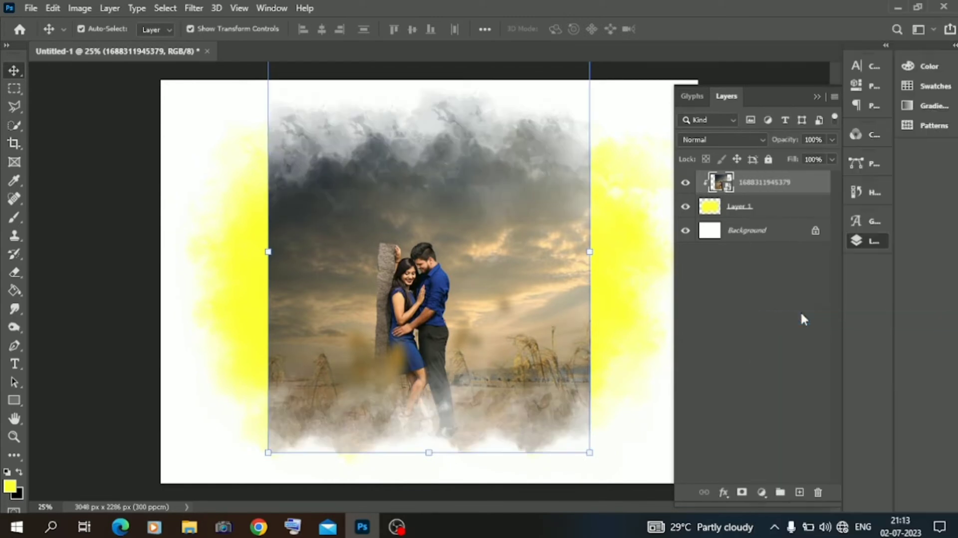
Try enlarging the clipped photo and shifting it toward the left edge of the paint shape.
left_click_drag(595, 247, 675, 253)
key("Return")
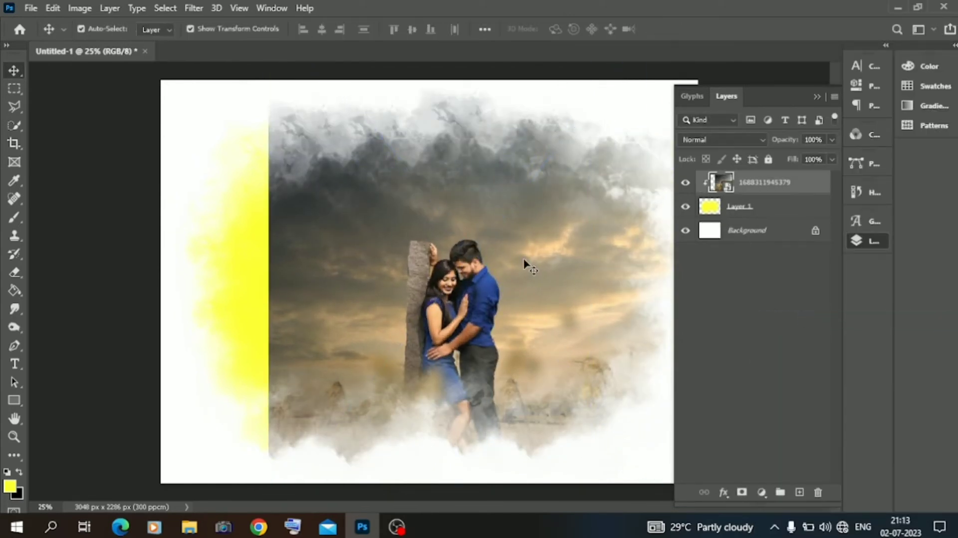
left_click_drag(523, 261, 446, 243)
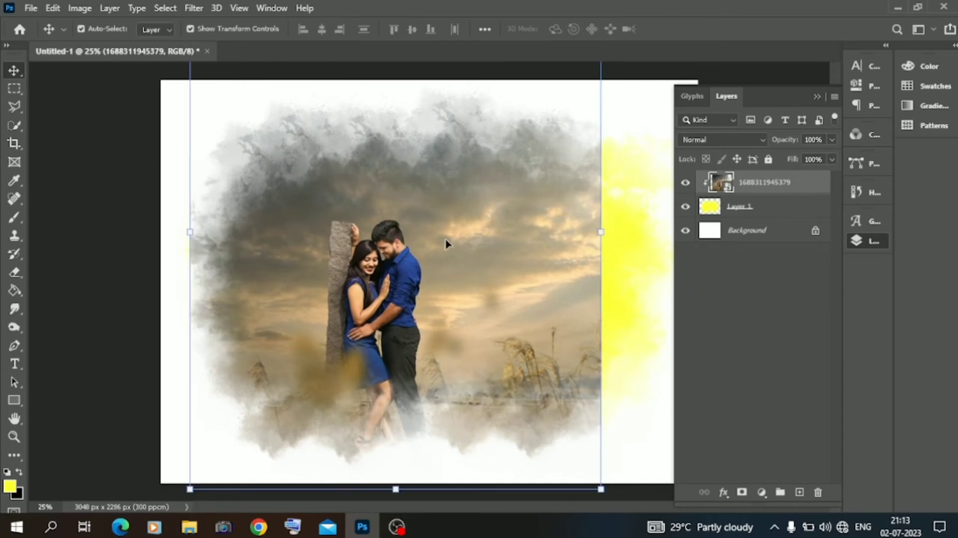
Scale the clipped photo down to 21.01% and centre it over the yellow paint shape.
left_click_drag(594, 231, 465, 243)
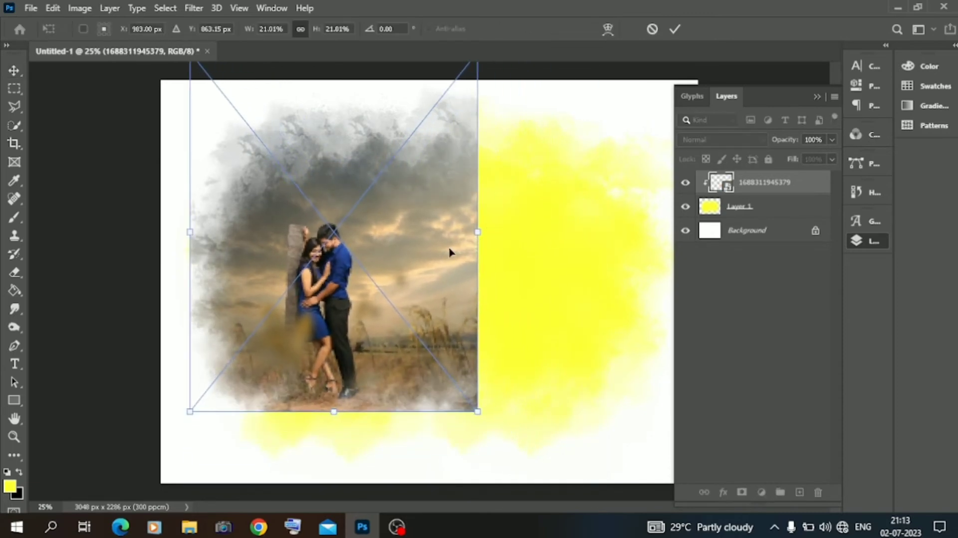
left_click_drag(393, 267, 480, 303)
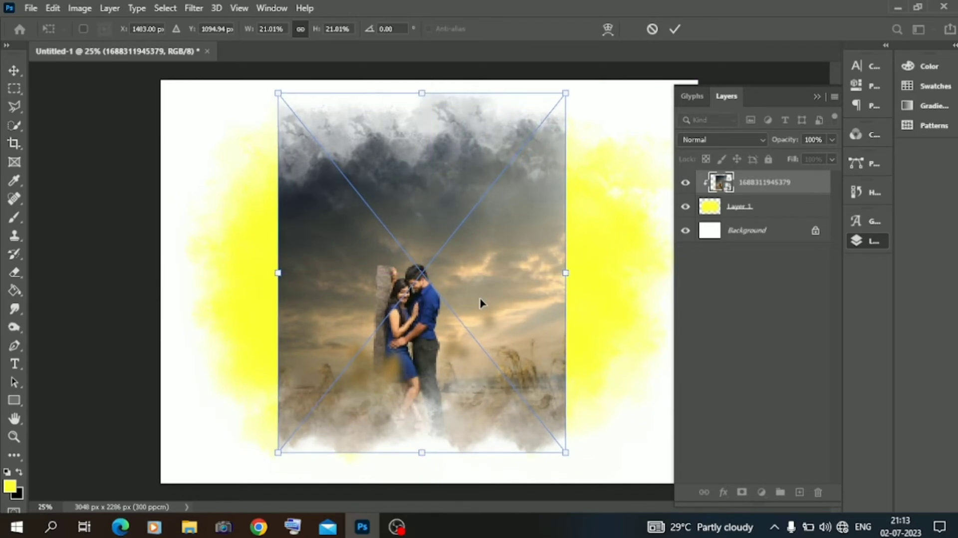
key("Return")
left_click_drag(427, 277, 435, 276)
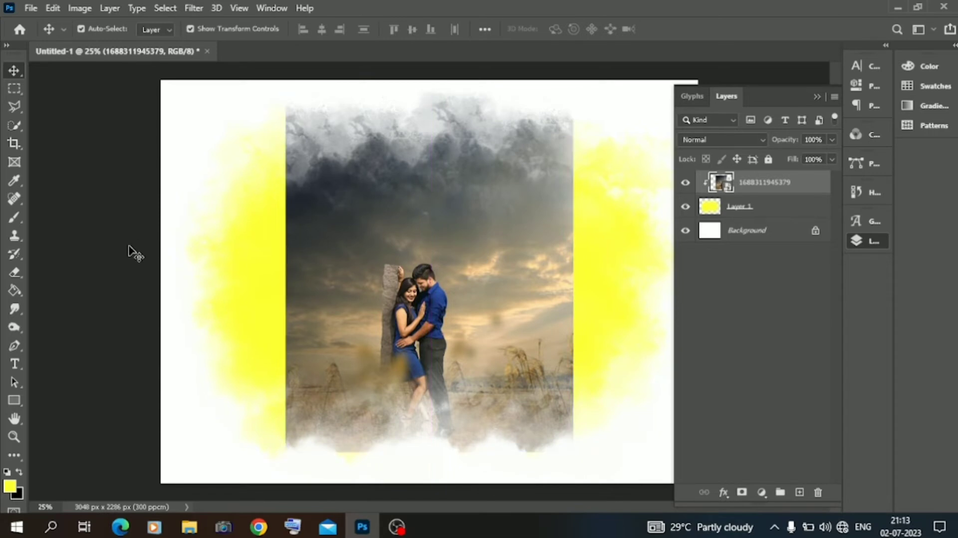
left_click(132, 252)
Select the photo's sky and field strip to the right of the couple and copy it to a new layer.
left_click(745, 188)
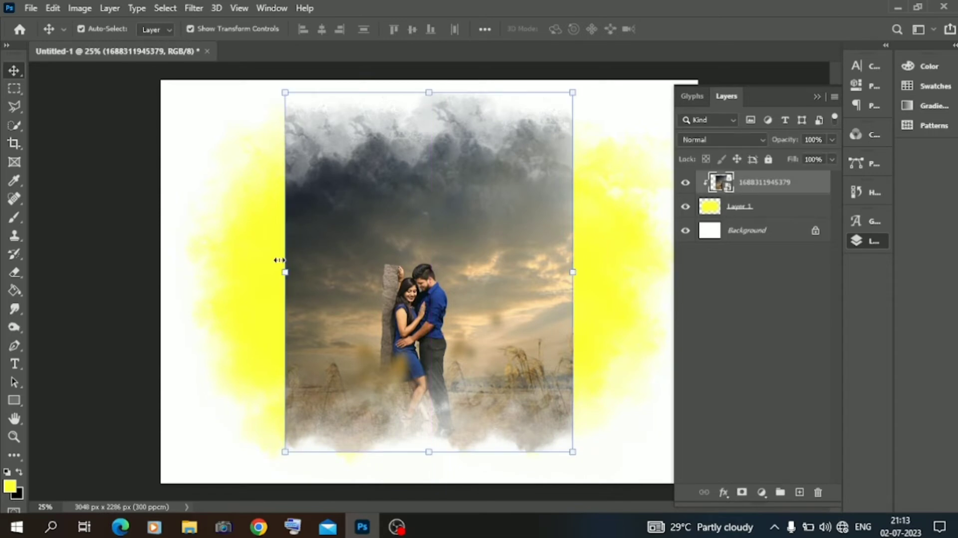
left_click(15, 93)
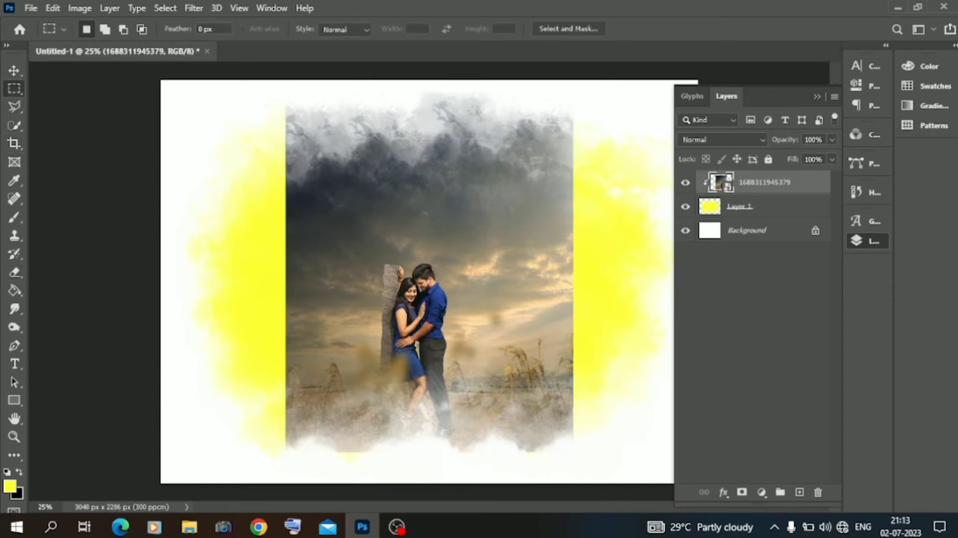
left_click_drag(469, 102, 580, 457)
right_click(532, 257)
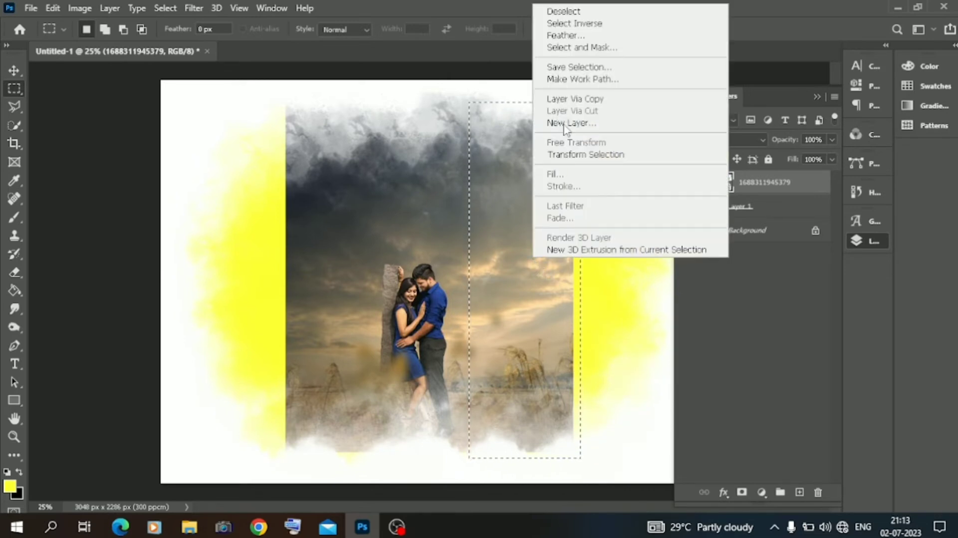
left_click(571, 98)
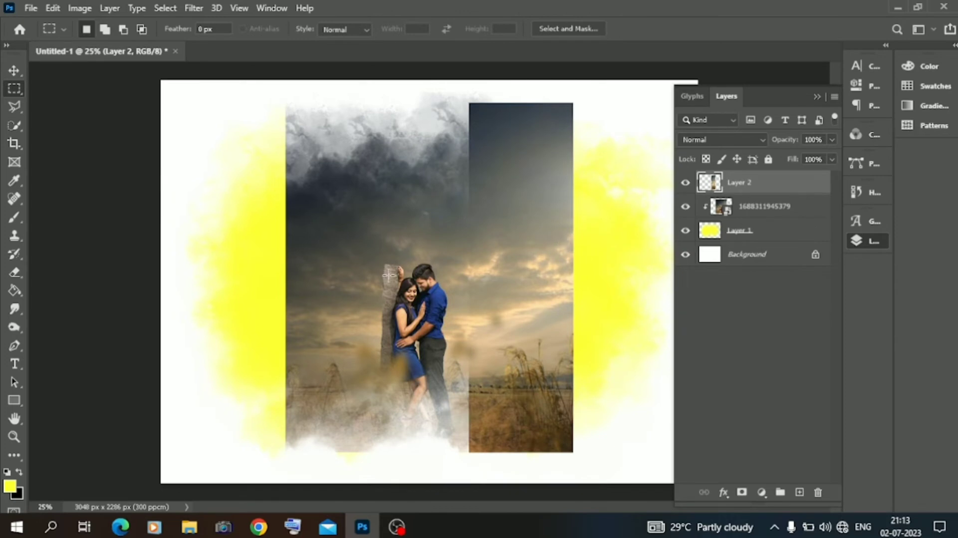
Move the copied strip against the photo's right edge with a slight overlap and clip it to the paint layer.
left_click(15, 69)
left_click_drag(531, 301, 633, 300)
right_click(753, 184)
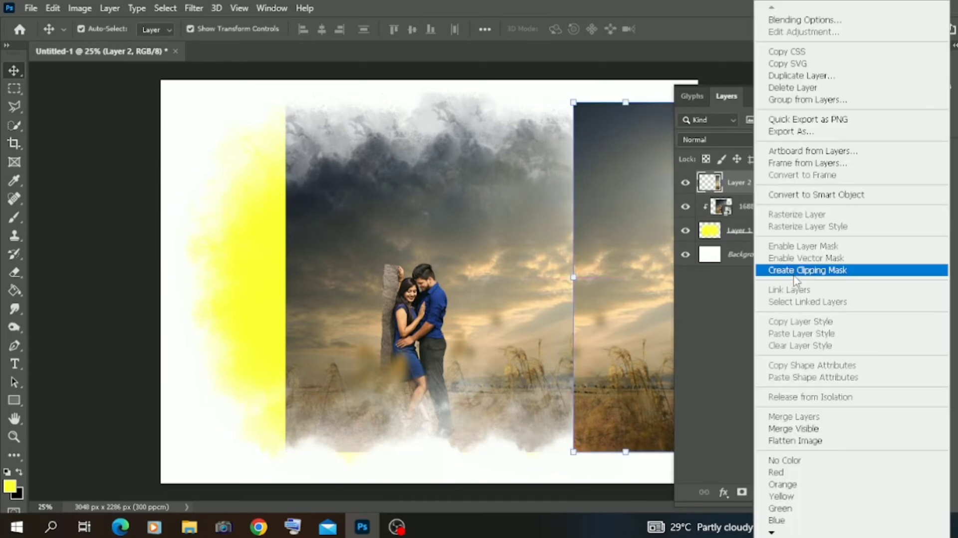
left_click(795, 272)
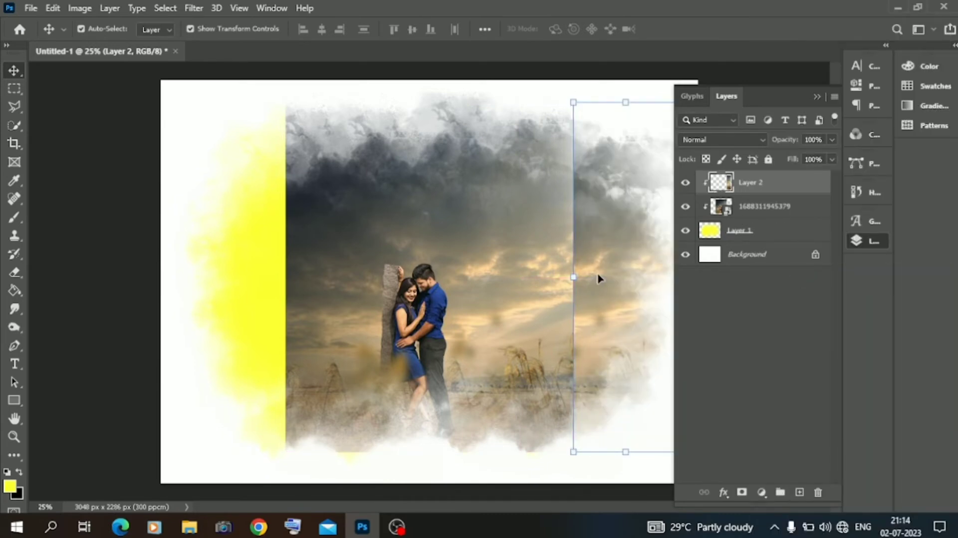
left_click_drag(598, 278, 609, 259)
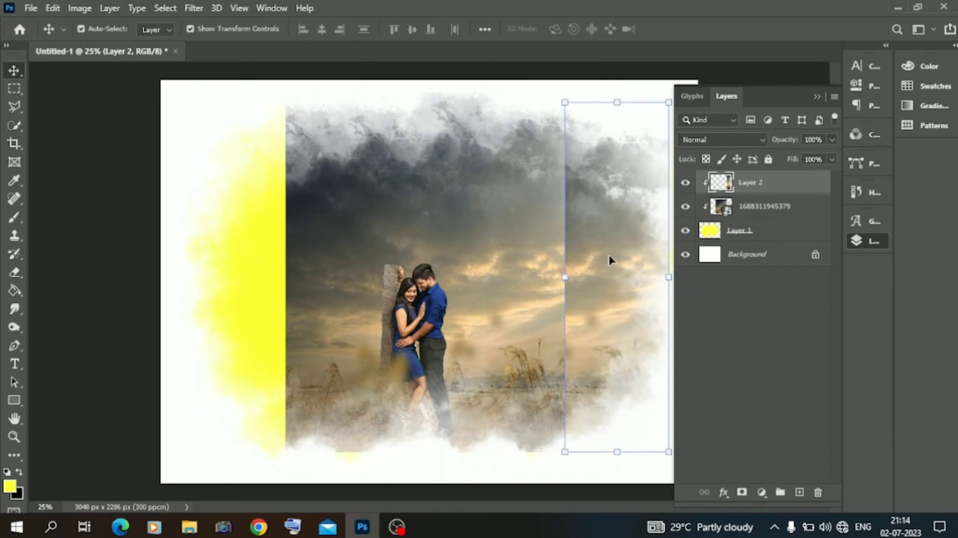
Try erasing the upper part of the copied strip near the seam with the 480 px Eraser.
left_click(13, 275)
left_click_drag(526, 133, 527, 160)
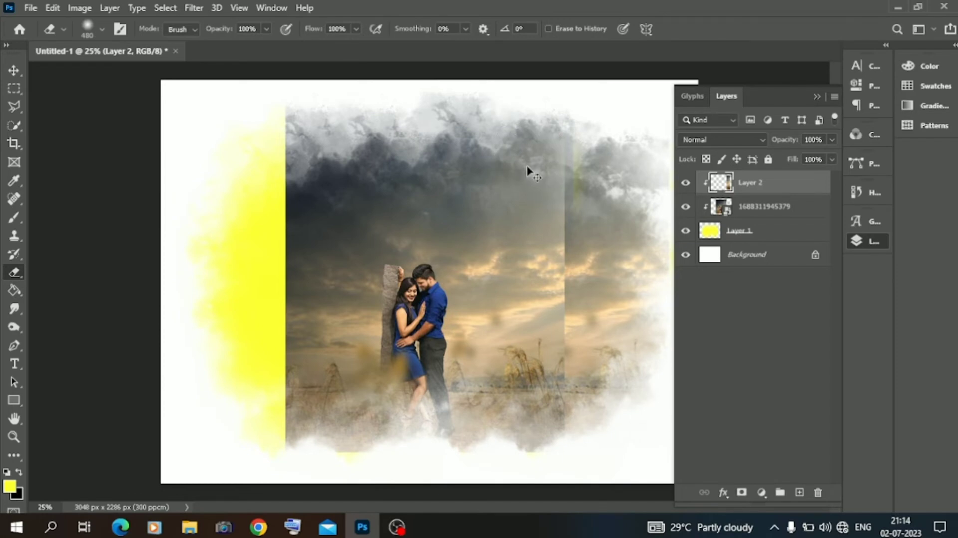
Widen the copied strip from its inner edge and shift it slightly right to cover the paint's remaining yellow fringe.
key("ctrl+plus")
key("ctrl+plus")
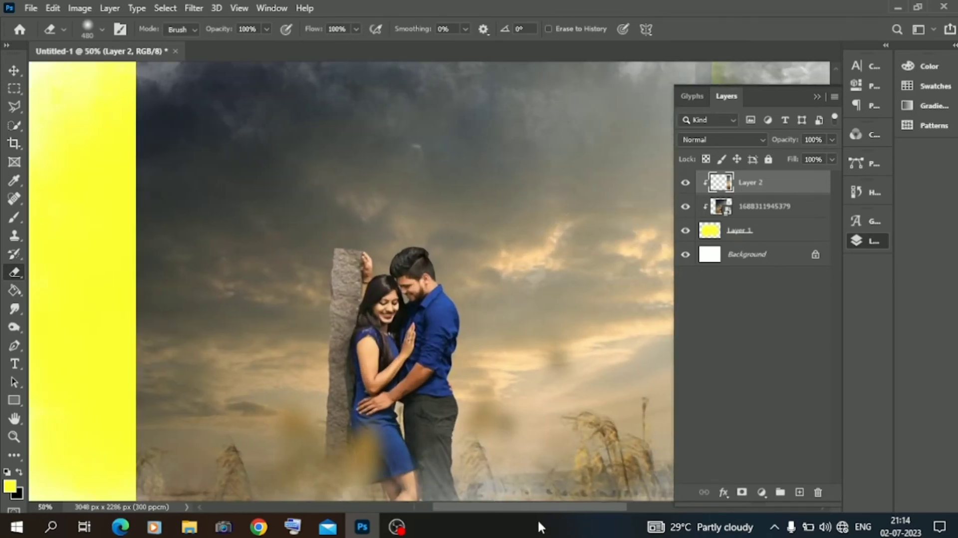
left_click_drag(538, 523, 561, 534)
scroll(428, 360, "up", 2)
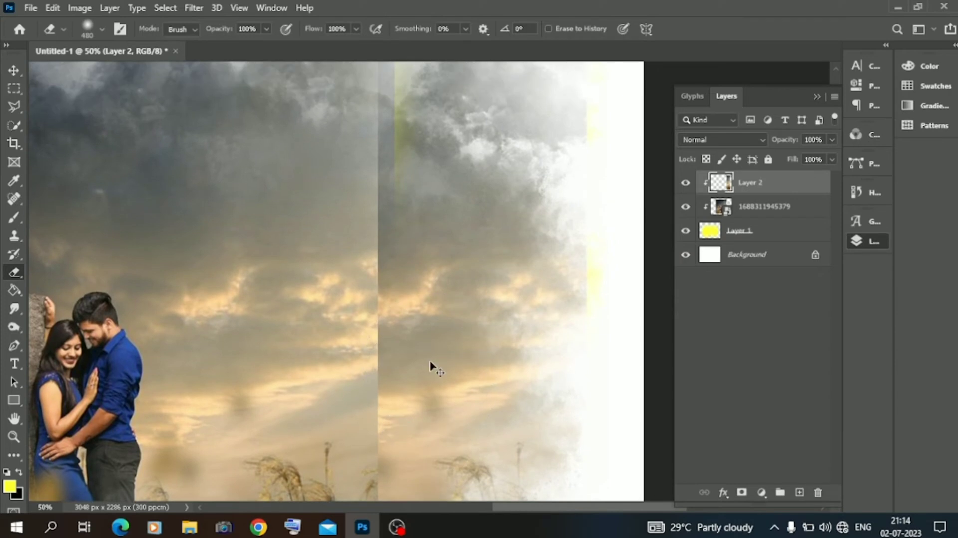
left_click(14, 70)
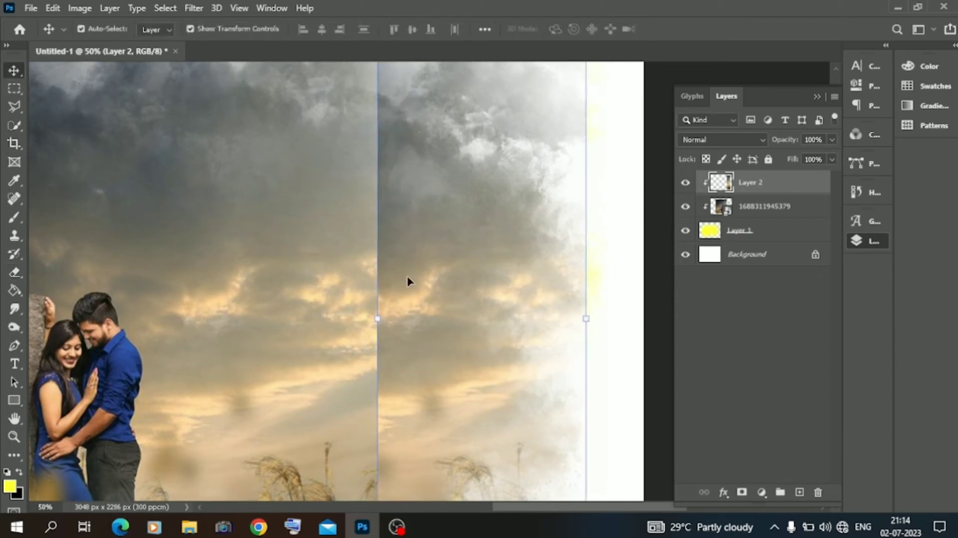
left_click_drag(377, 320, 356, 321)
left_click_drag(432, 318, 445, 319)
Erase along the inner edge of the right-hand copied strip with a soft 146 px Eraser to blend its seam into the photo.
left_click(15, 272)
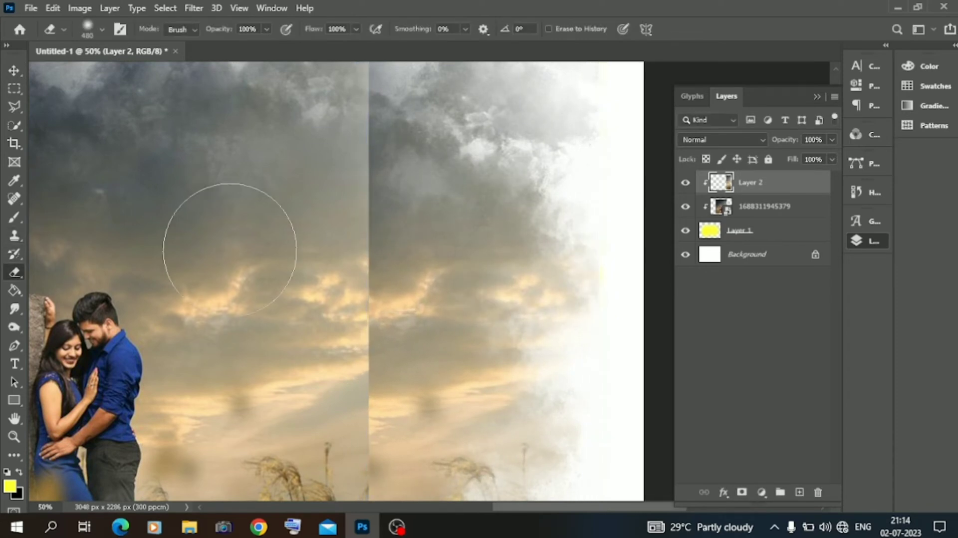
right_click(297, 234)
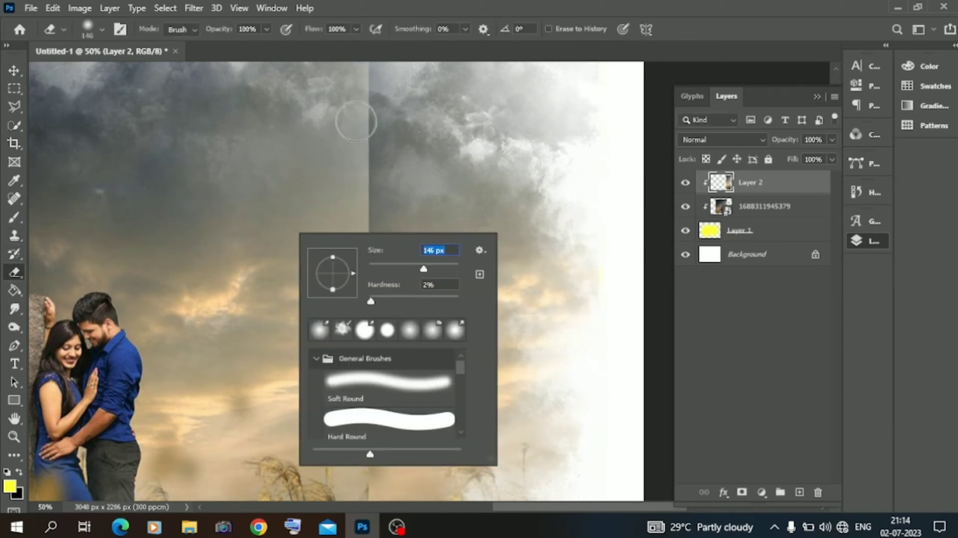
mouse_move(356, 121)
left_mouse_down()
mouse_move(358, 194)
mouse_move(344, 119)
left_mouse_up()
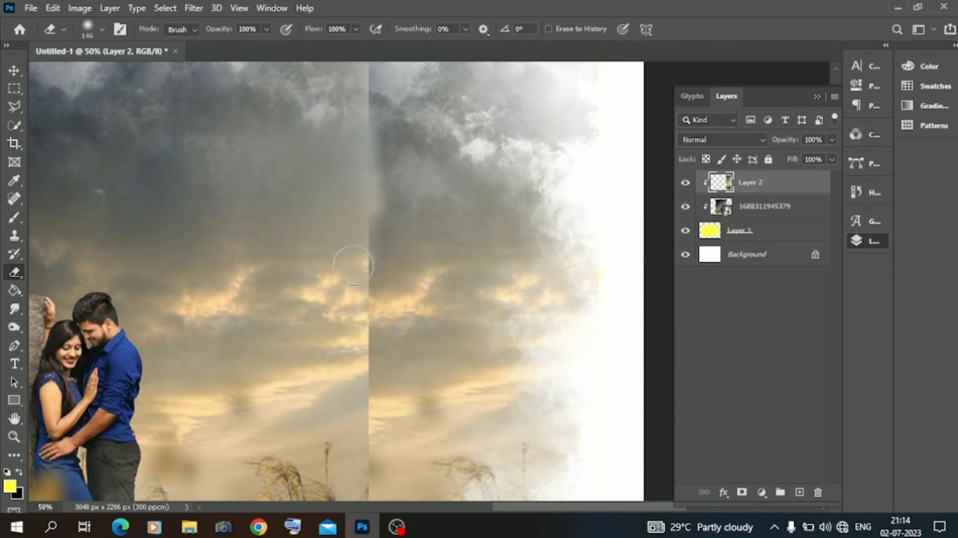
mouse_move(353, 264)
left_mouse_down()
mouse_move(353, 241)
mouse_move(356, 298)
left_mouse_up()
left_click_drag(355, 353, 356, 392)
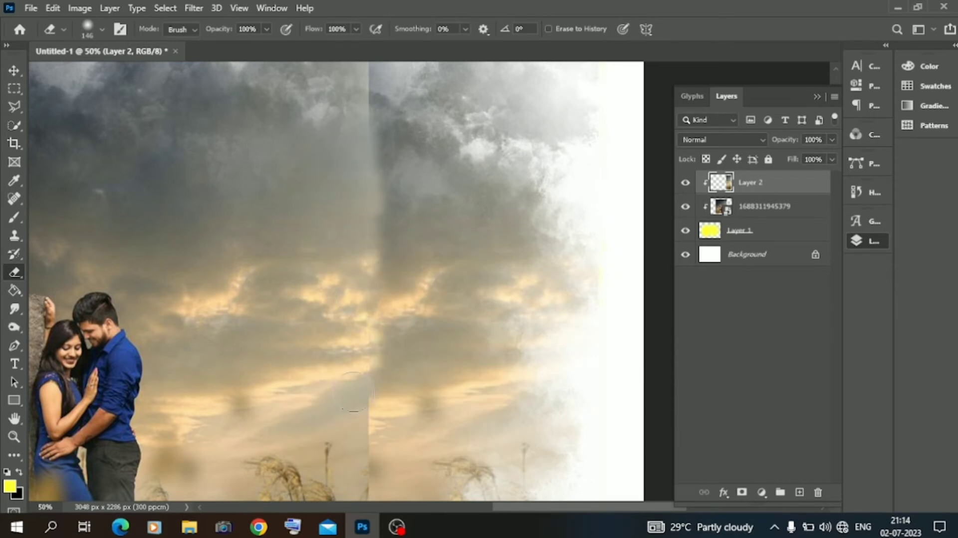
scroll(354, 428, "down", 3)
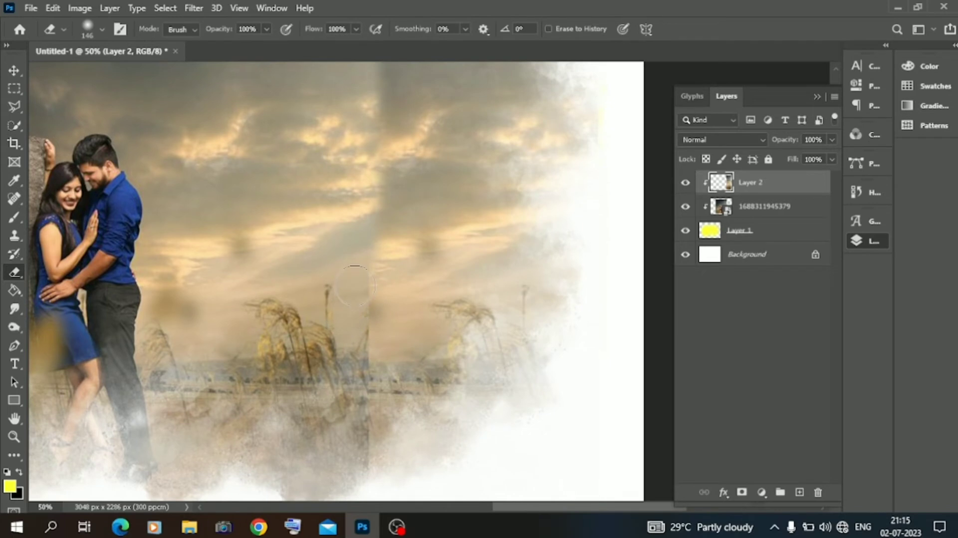
mouse_move(355, 262)
left_mouse_down()
mouse_move(362, 459)
mouse_move(361, 310)
left_mouse_up()
scroll(362, 458, "up", 3)
key("ctrl+minus")
key("ctrl+minus")
key("ctrl+minus")
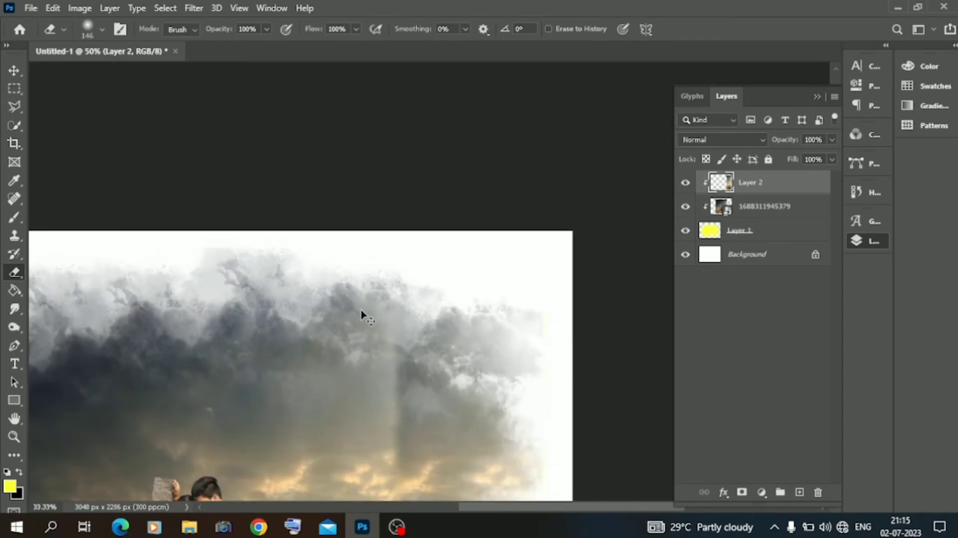
left_click(14, 69)
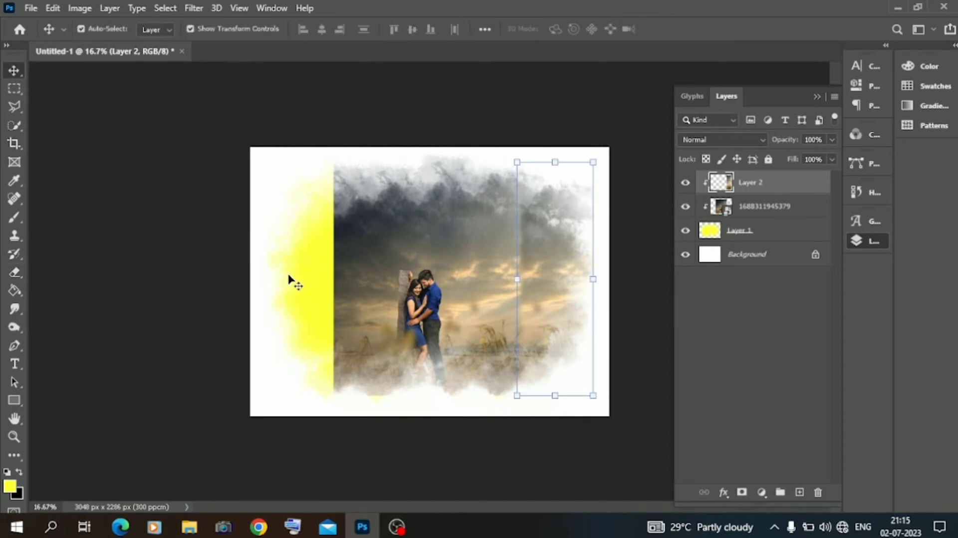
left_click(289, 278)
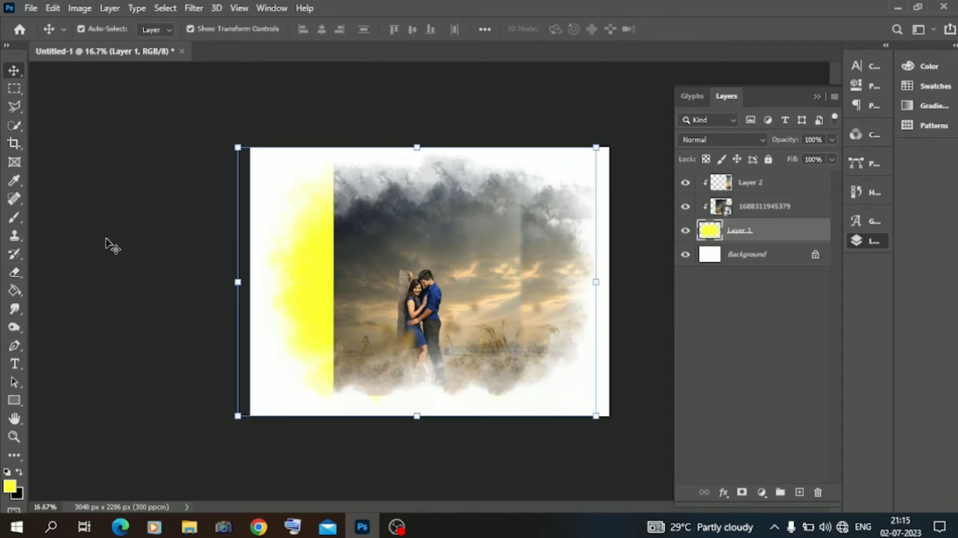
left_click(15, 89)
left_click_drag(321, 154, 391, 413)
left_click(816, 210)
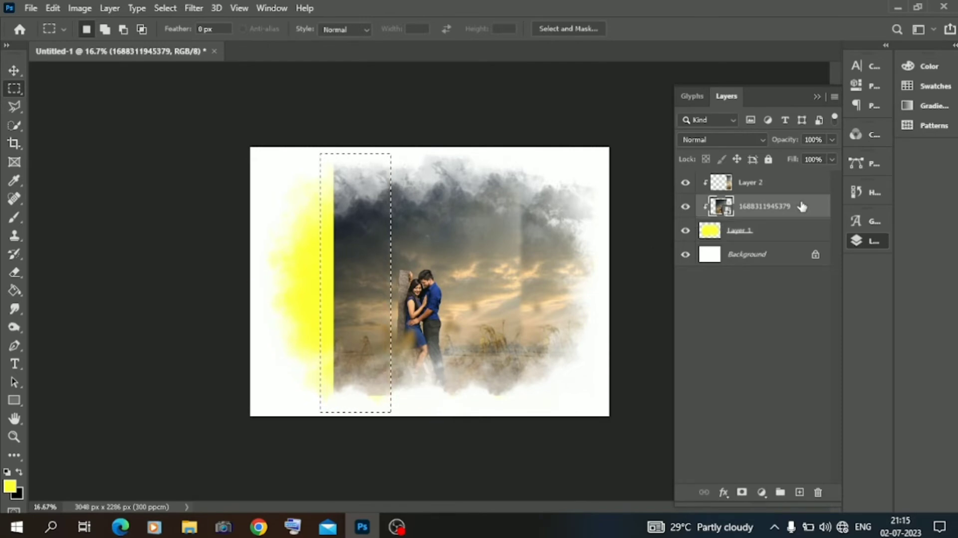
right_click(363, 278)
left_click(450, 118)
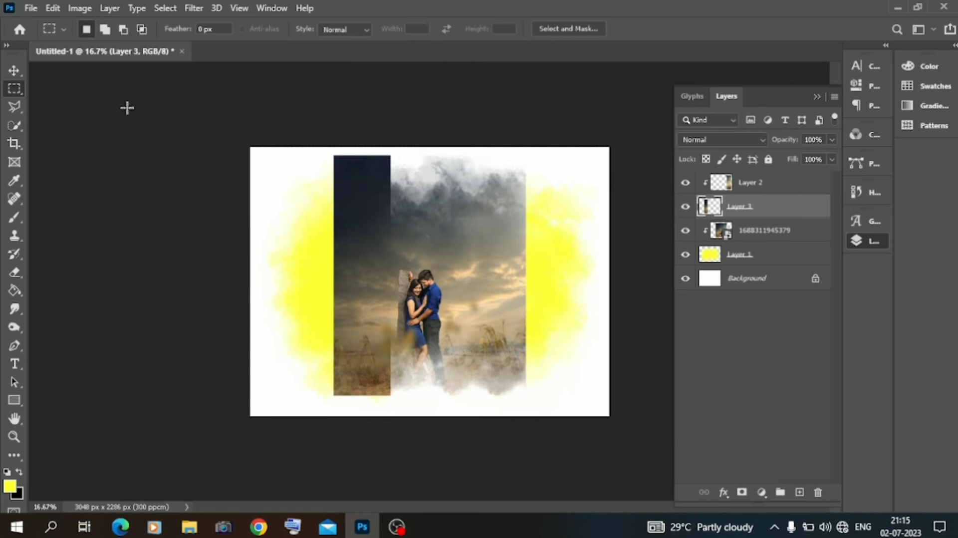
Move the copied strip left to the photo's left edge and widen it to about 125% to cover the yellow paint.
left_click(15, 70)
left_click_drag(300, 218, 300, 218)
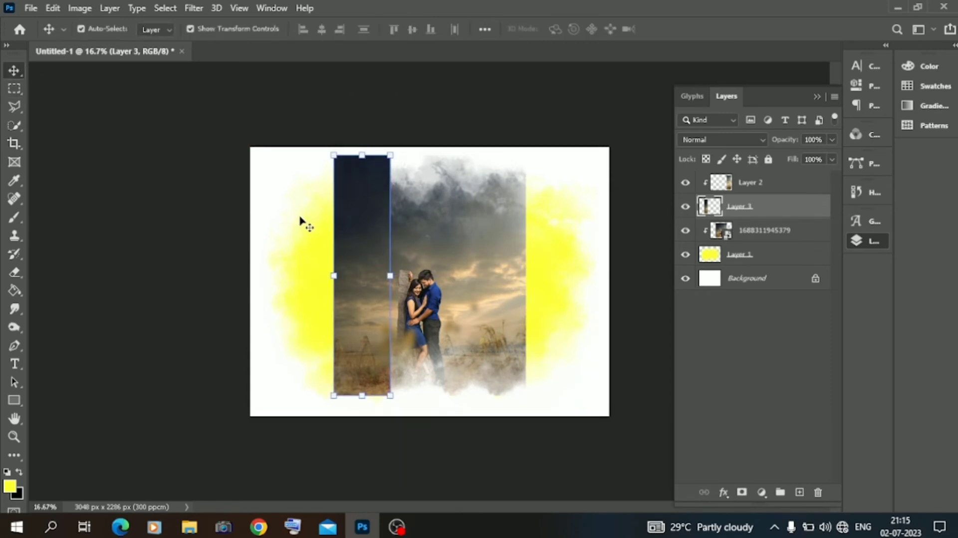
key("shift+Left")
key("shift+Left")
key("shift+Left")
key("shift+Left")
key("shift+Left")
key("shift+Left")
key("shift+Left")
key("shift+Left")
key("shift+Left")
key("shift+Left")
key("shift+Left")
key("shift+Left")
key("shift+Left")
key("shift+Left")
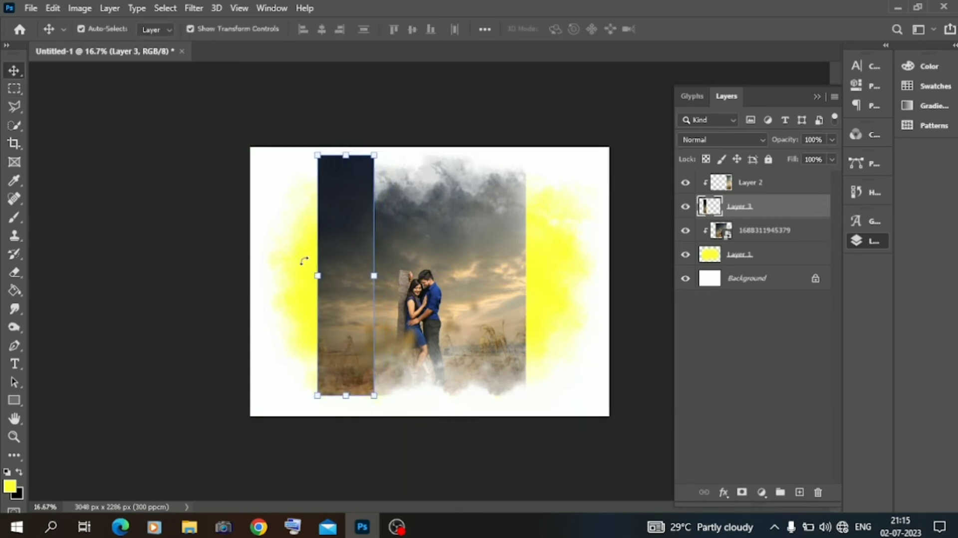
left_click_drag(320, 276, 294, 287)
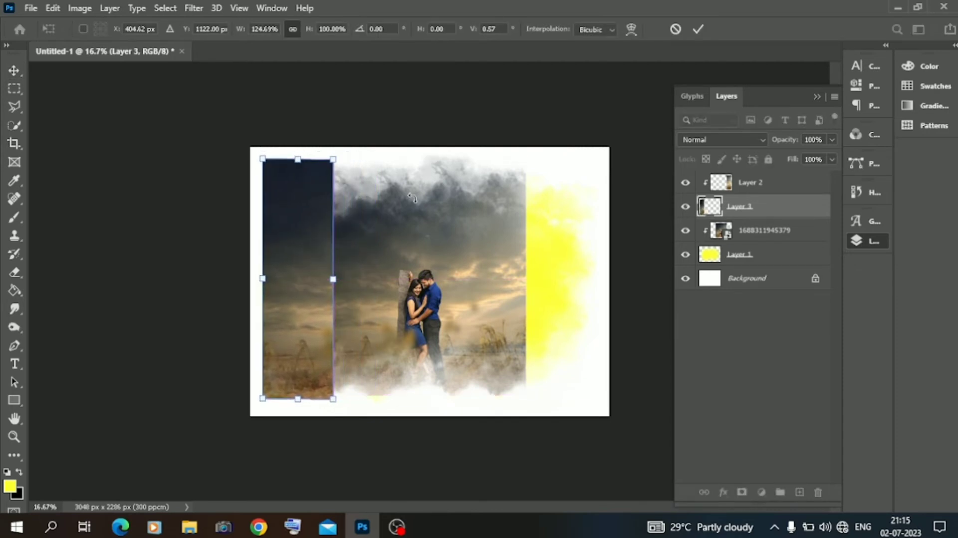
key("Return")
Clip the left strip to the paint layer and shift it slightly right so that it overlaps the photo.
right_click(763, 207)
left_click(797, 272)
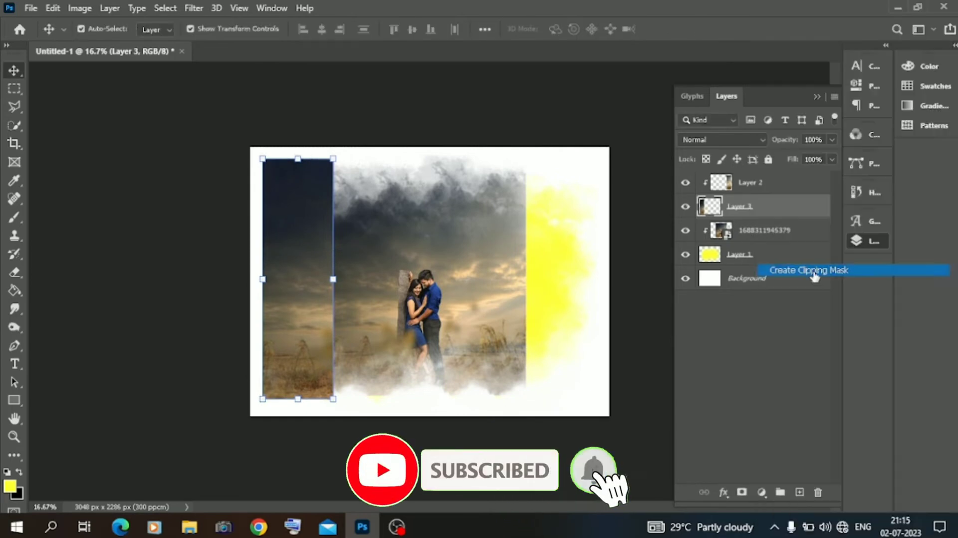
left_click(128, 256)
key("ctrl+plus")
key("ctrl+plus")
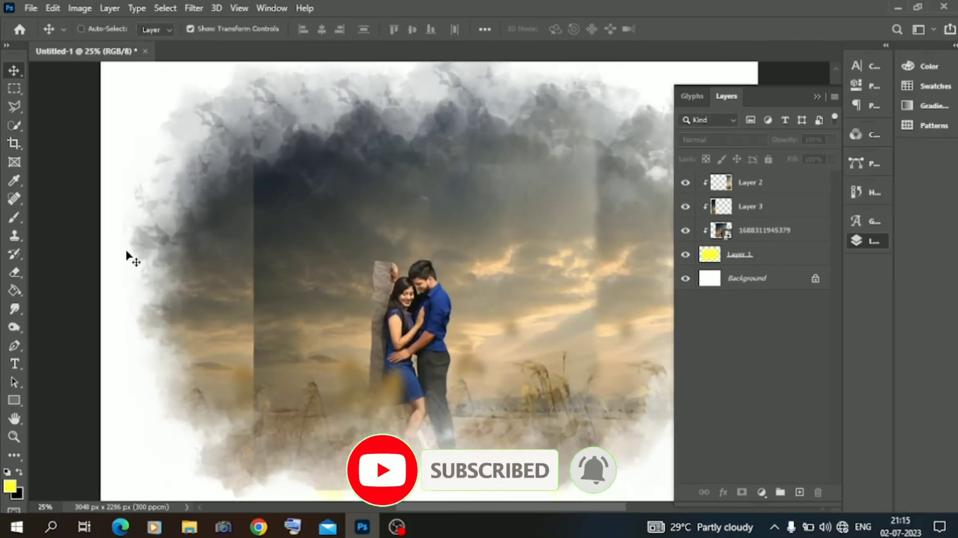
mouse_move(205, 283)
left_mouse_down()
mouse_move(222, 261)
mouse_move(220, 289)
left_mouse_up()
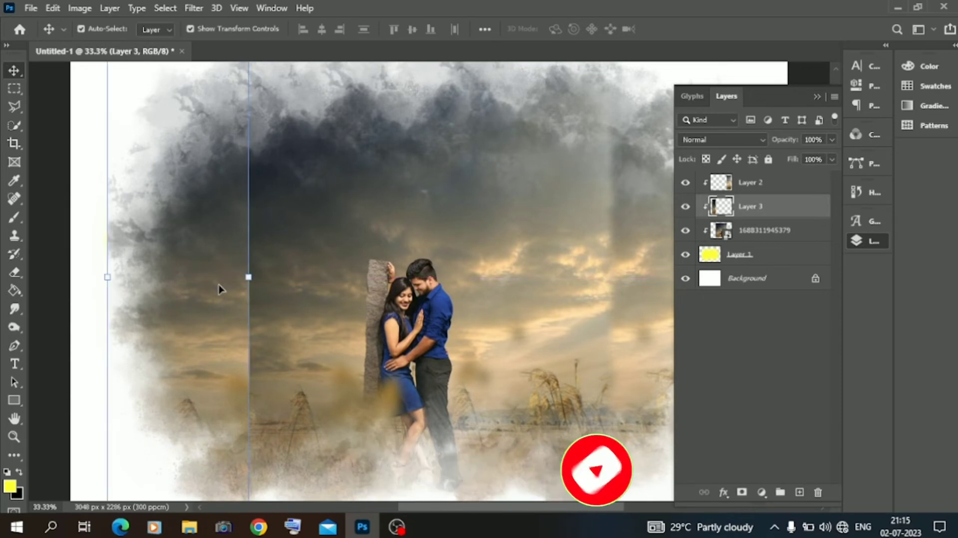
Soften the left strip's inner edge with the 146 px Eraser and nudge the strip right to cover the exposed yellow line.
left_click(15, 272)
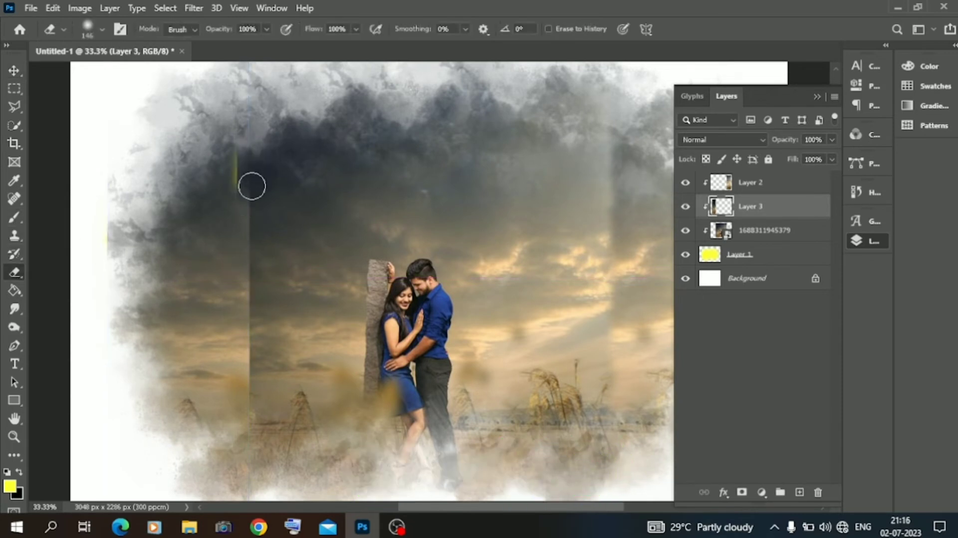
left_click_drag(257, 204, 260, 417)
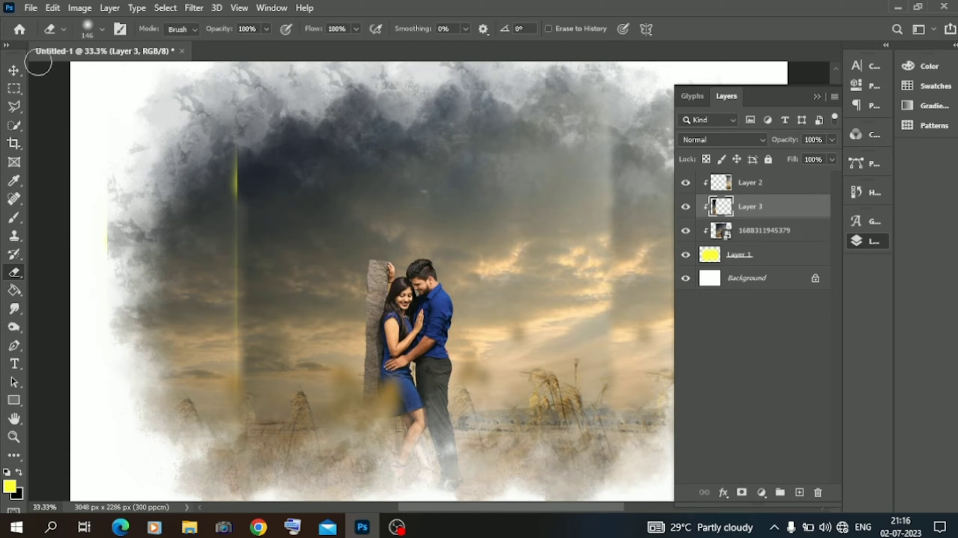
left_click(14, 70)
key("shift+Right")
key("shift+Right")
key("shift+Right")
key("shift+Right")
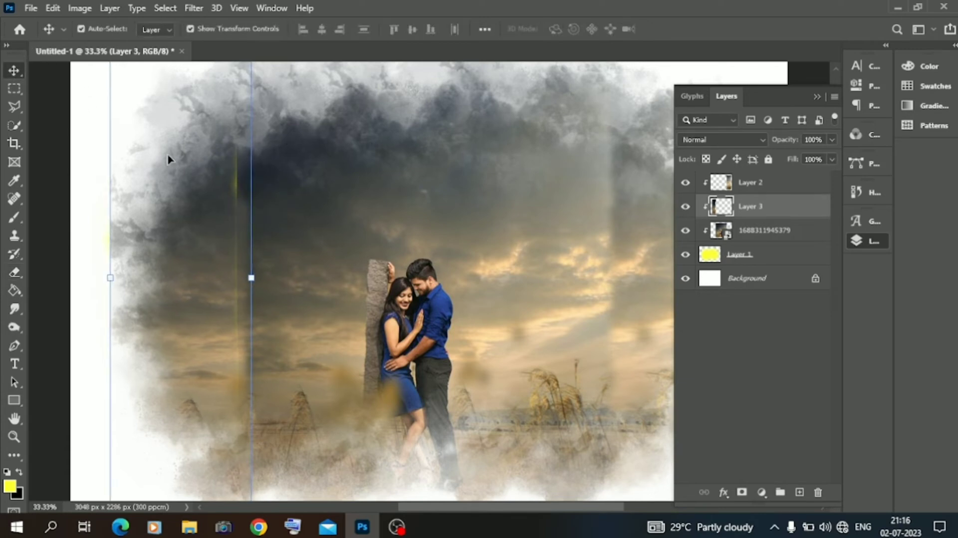
key("shift+Right")
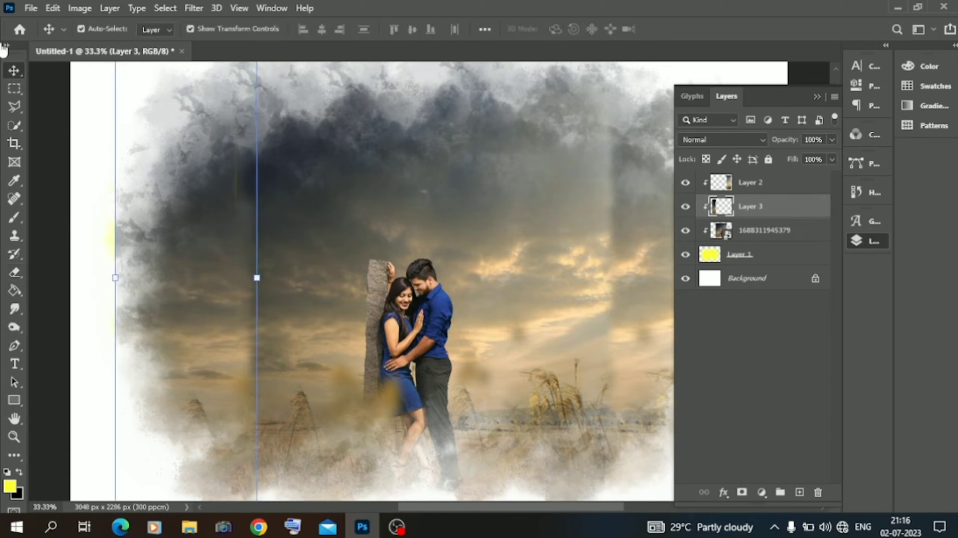
Widen the left strip outward to about 119% to cover the yellow fringe at the paint's left edge.
left_click(48, 123)
key("ctrl+minus")
key("ctrl+minus")
key("ctrl+minus")
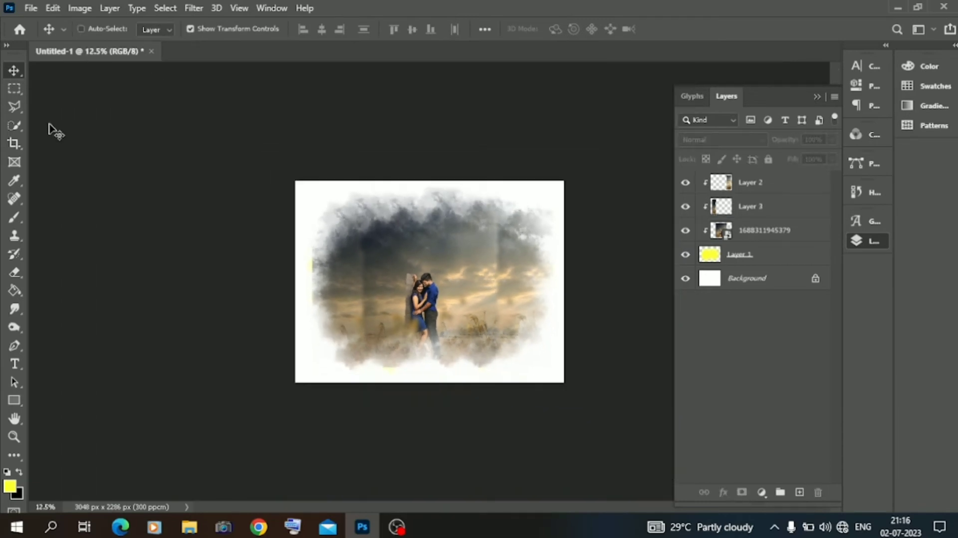
key("ctrl+plus")
left_click(281, 290)
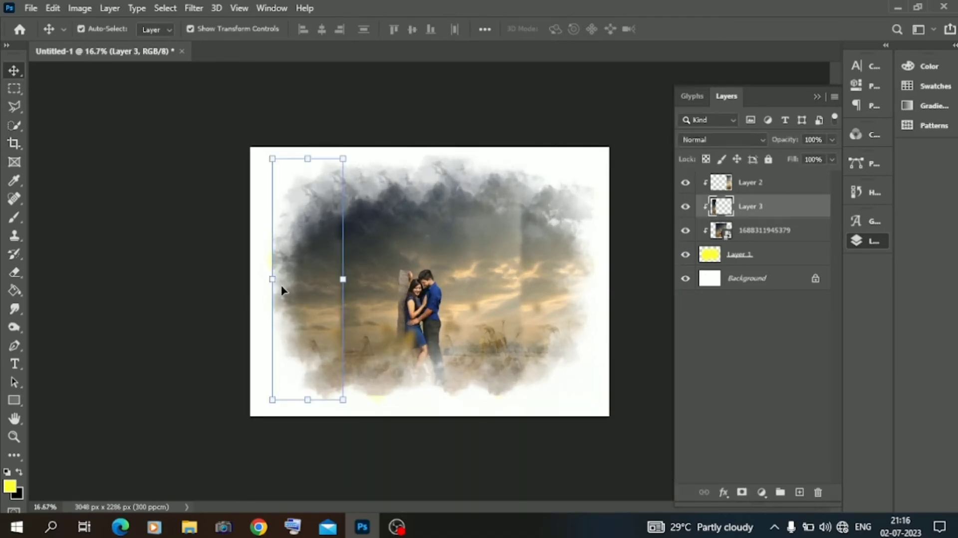
left_click(272, 280)
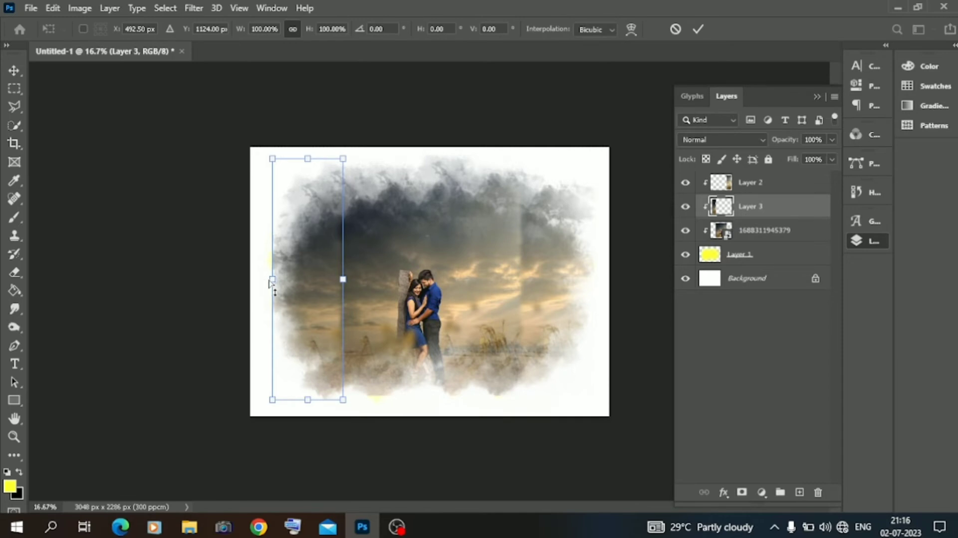
left_click_drag(269, 282, 257, 275)
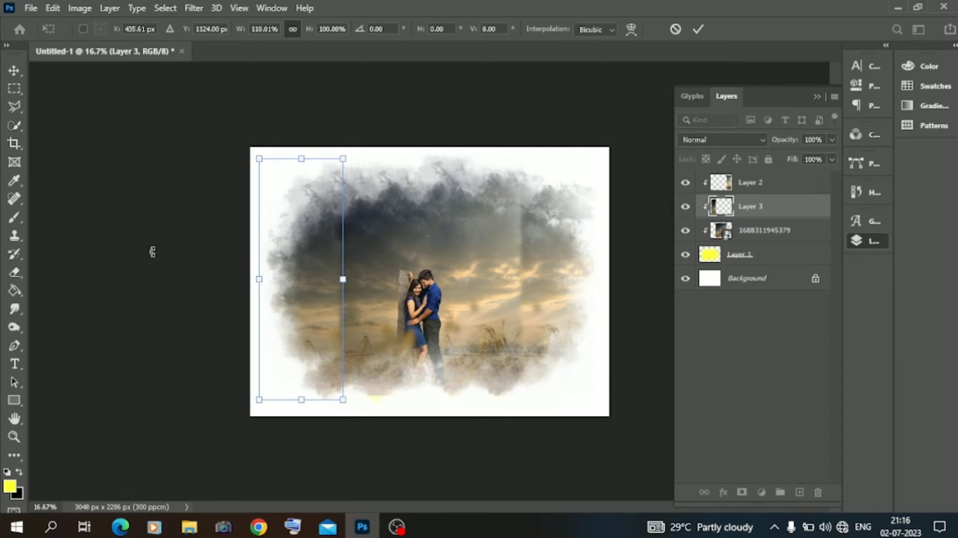
left_click(17, 69)
left_click(134, 220)
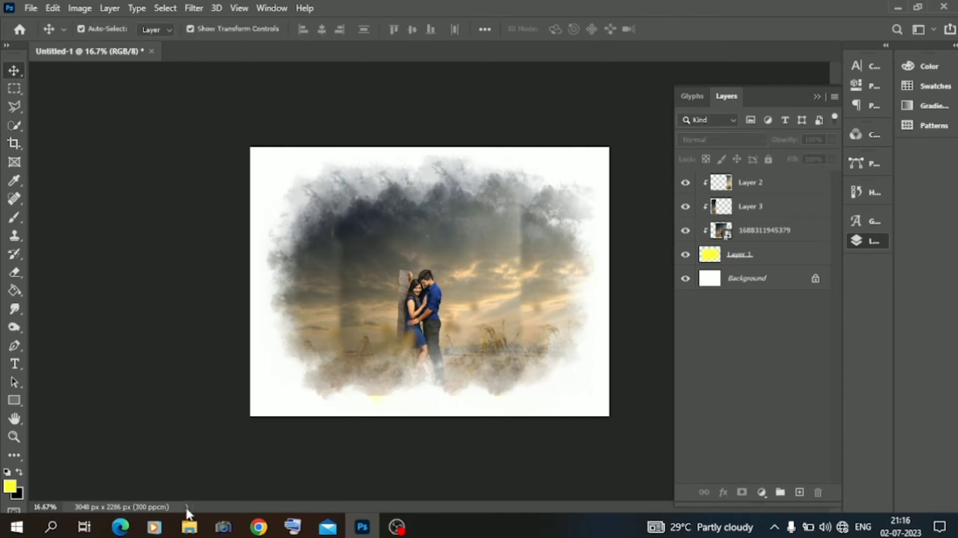
left_click(189, 527)
left_click_drag(229, 118, 402, 247)
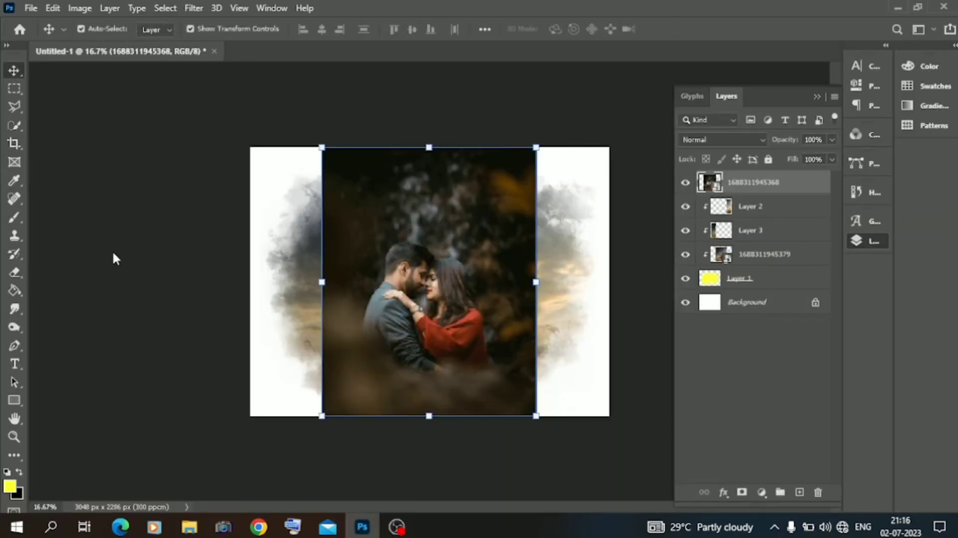
left_click(17, 126)
left_click(70, 125)
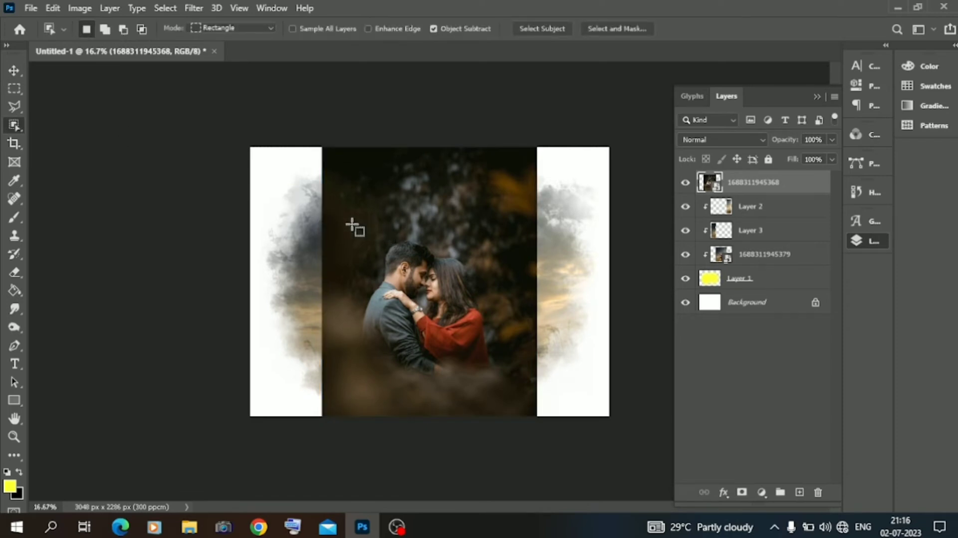
mouse_move(352, 226)
left_mouse_down()
mouse_move(496, 349)
mouse_move(506, 412)
left_mouse_up()
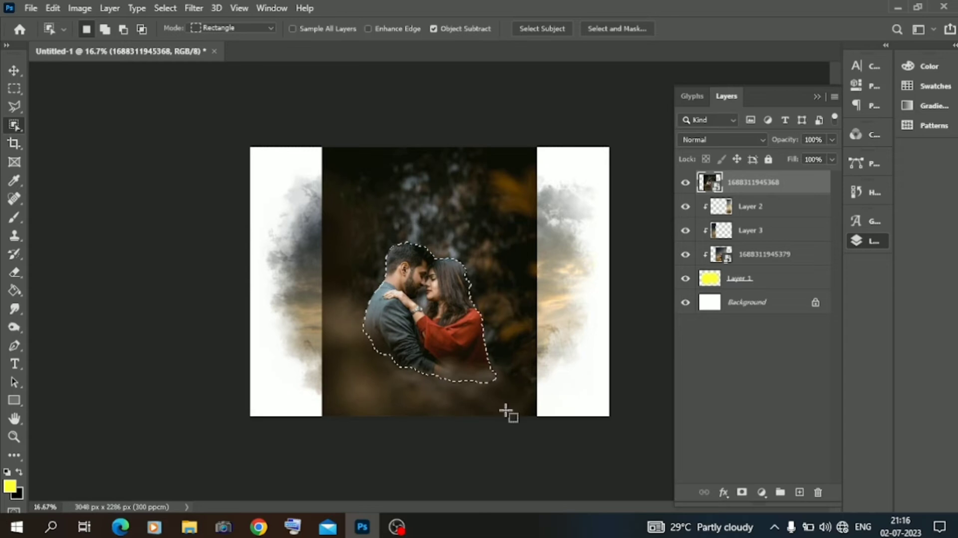
Add the missed outer edge of the woman's hair with the Quick Selection tool and mask the photo to the selected couple.
key("ctrl+plus")
key("ctrl+plus")
key("ctrl+plus")
key("ctrl+plus")
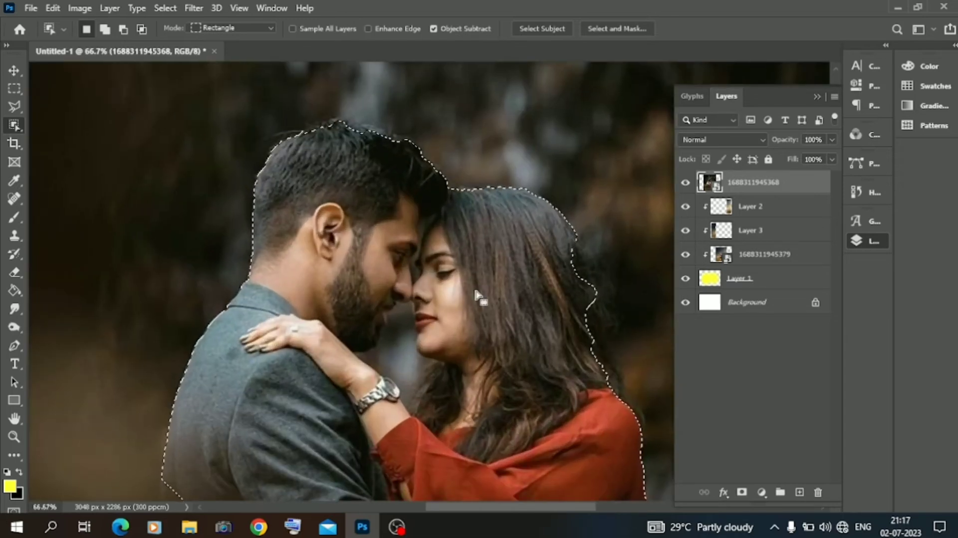
right_click(6, 127)
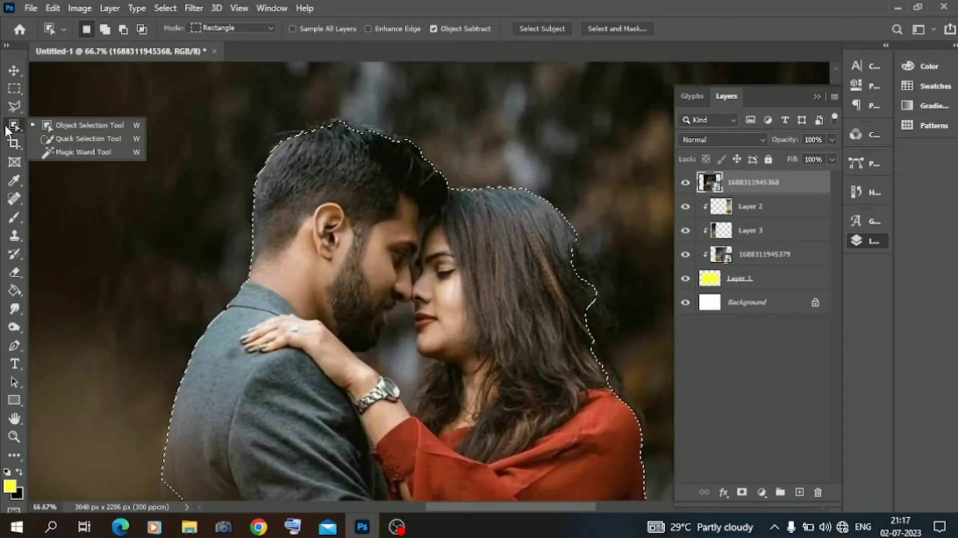
left_click(91, 138)
left_click_drag(579, 267, 591, 275)
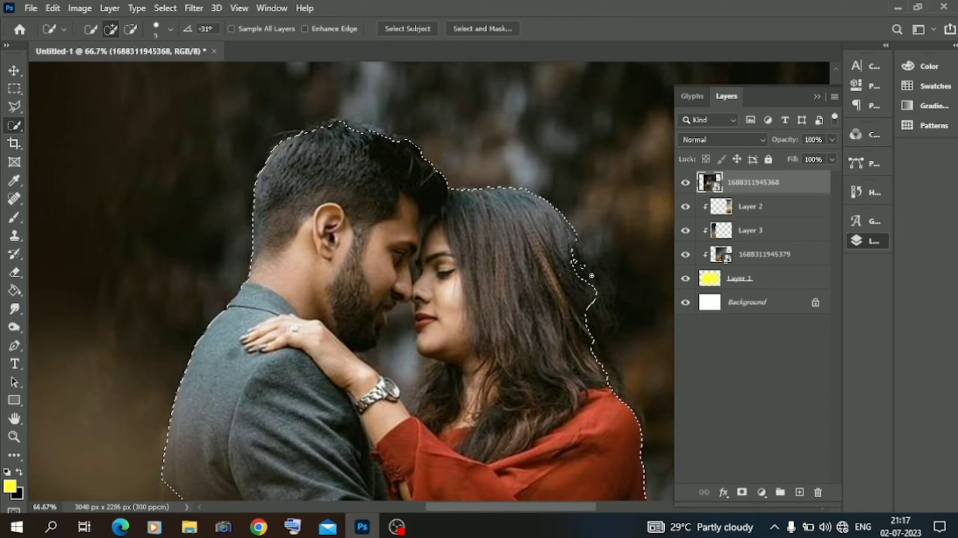
left_click_drag(603, 311, 605, 355)
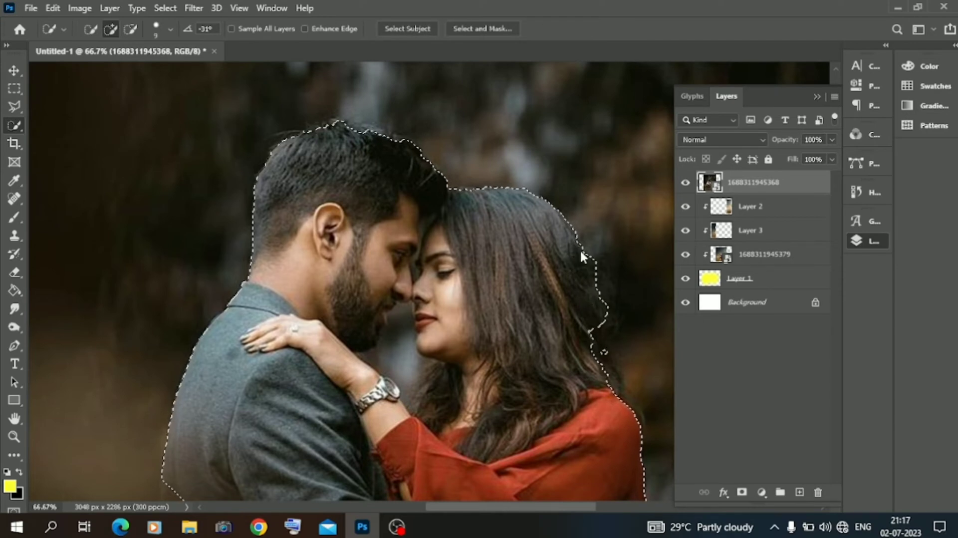
mouse_move(581, 255)
left_mouse_down()
mouse_move(603, 304)
mouse_move(600, 333)
left_mouse_up()
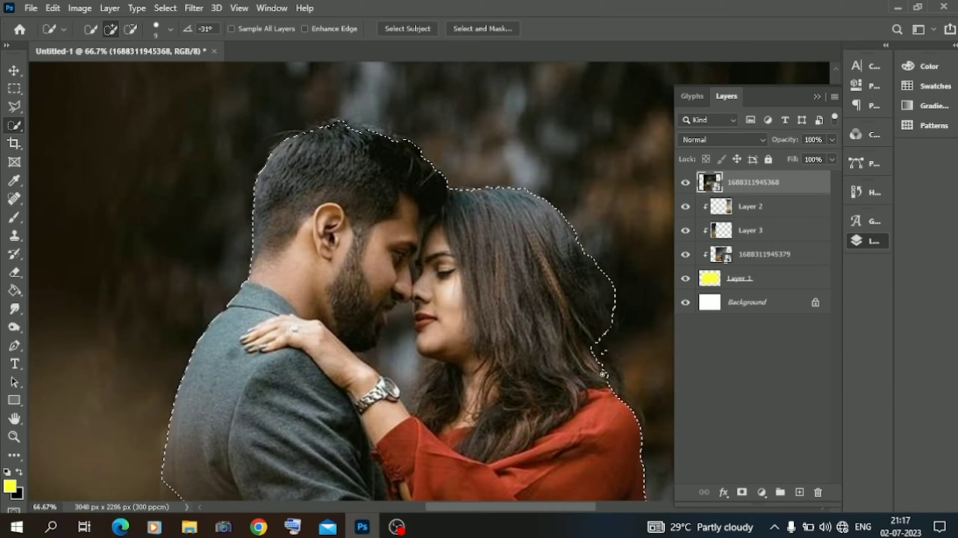
left_click_drag(602, 374, 616, 388)
left_click_drag(604, 332, 622, 395)
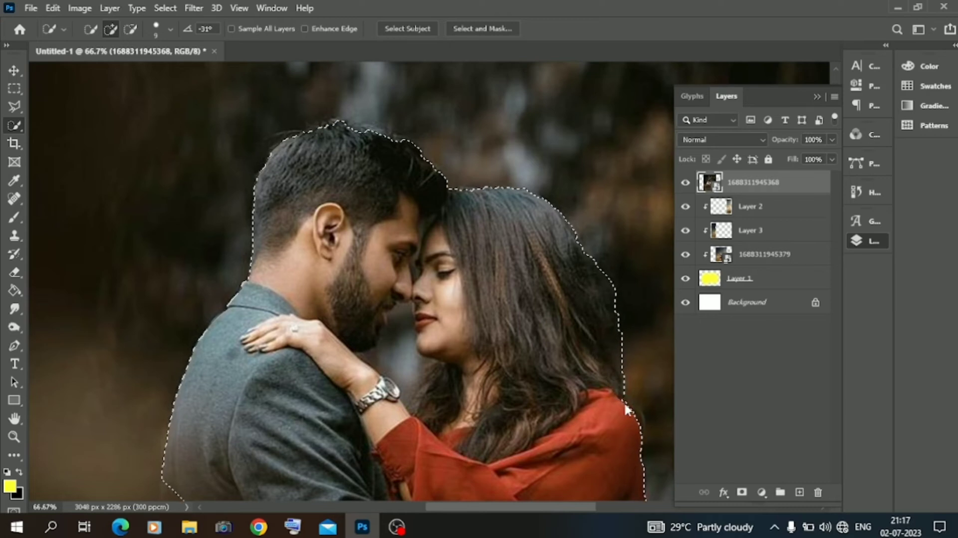
left_click(742, 491)
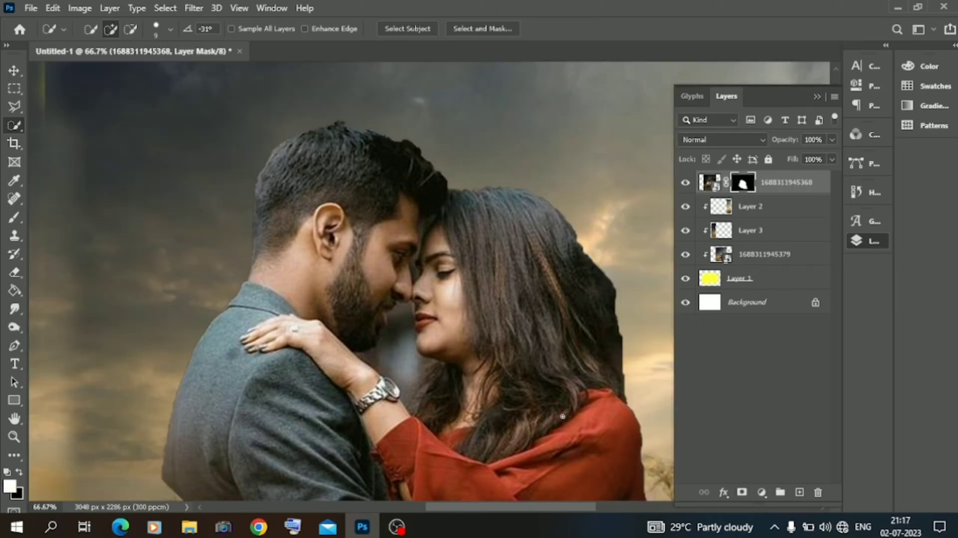
Fade the lower edge of the masked close-up couple with a soft 354 px Eraser on the layer mask.
key("ctrl+minus")
key("ctrl+minus")
key("ctrl+minus")
left_click(14, 272)
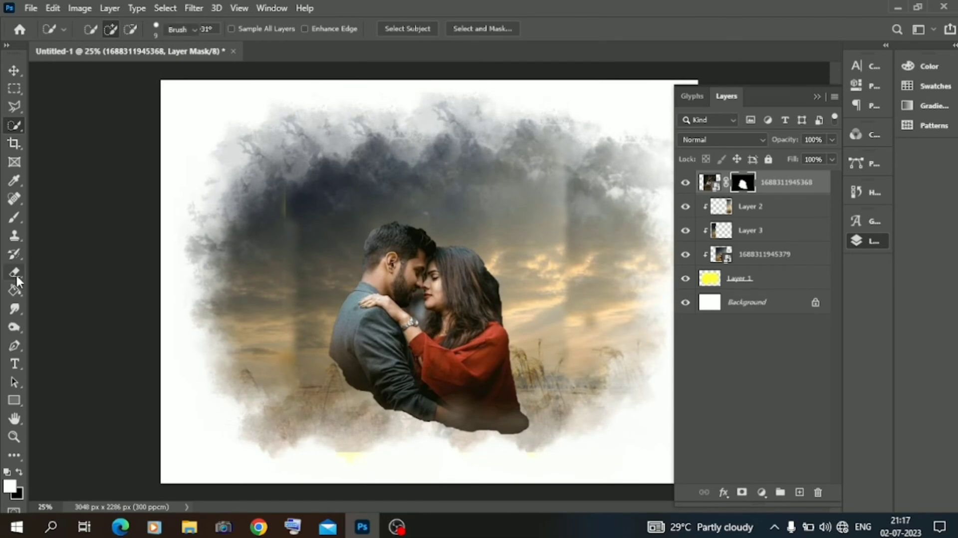
right_click(330, 378)
left_click(478, 313)
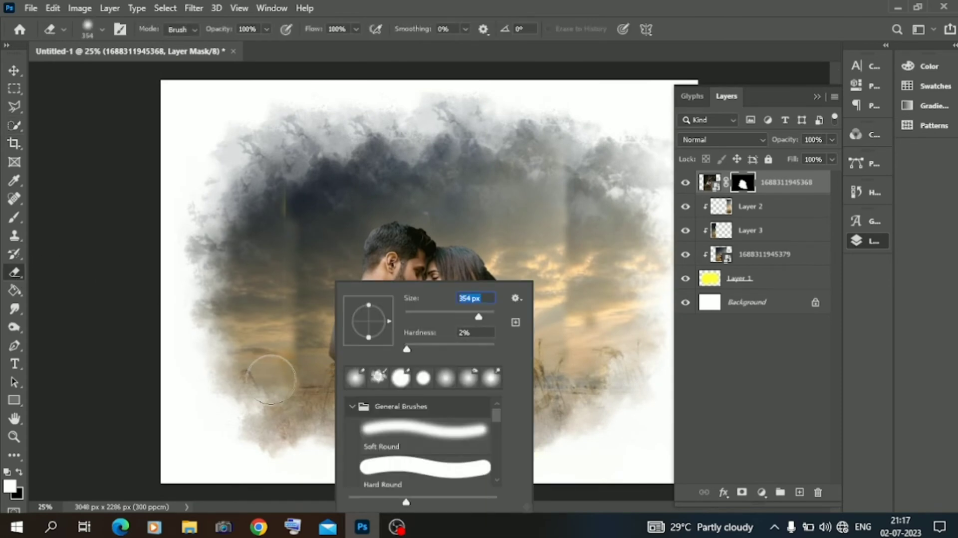
left_click(279, 375)
mouse_move(307, 367)
left_mouse_down()
mouse_move(324, 388)
mouse_move(378, 430)
mouse_move(371, 414)
mouse_move(423, 442)
mouse_move(405, 424)
mouse_move(563, 443)
mouse_move(515, 431)
mouse_move(533, 413)
left_mouse_up()
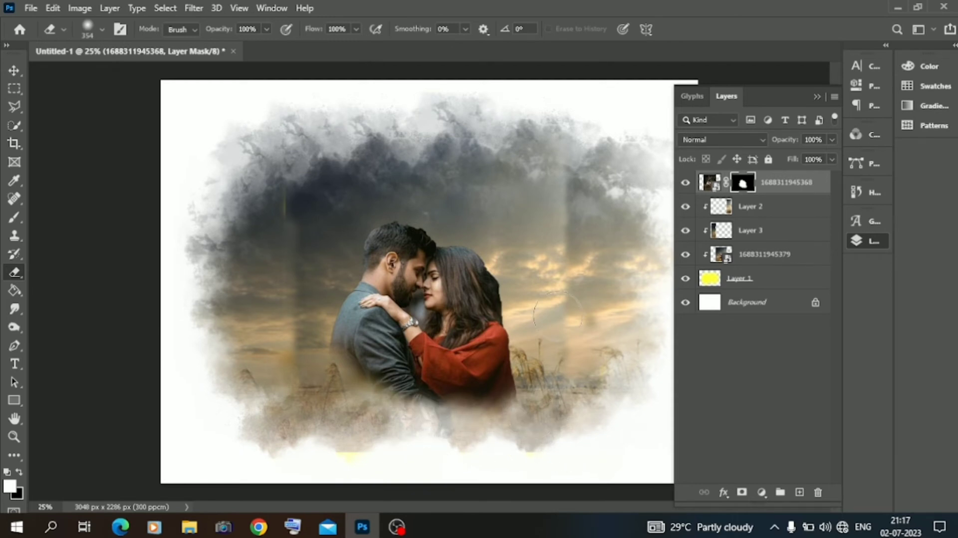
Soften the outer edge of the woman's hair on the mask with the Eraser reduced to 94 px.
key("ctrl+plus")
key("ctrl+plus")
key("ctrl+plus")
right_click(624, 219)
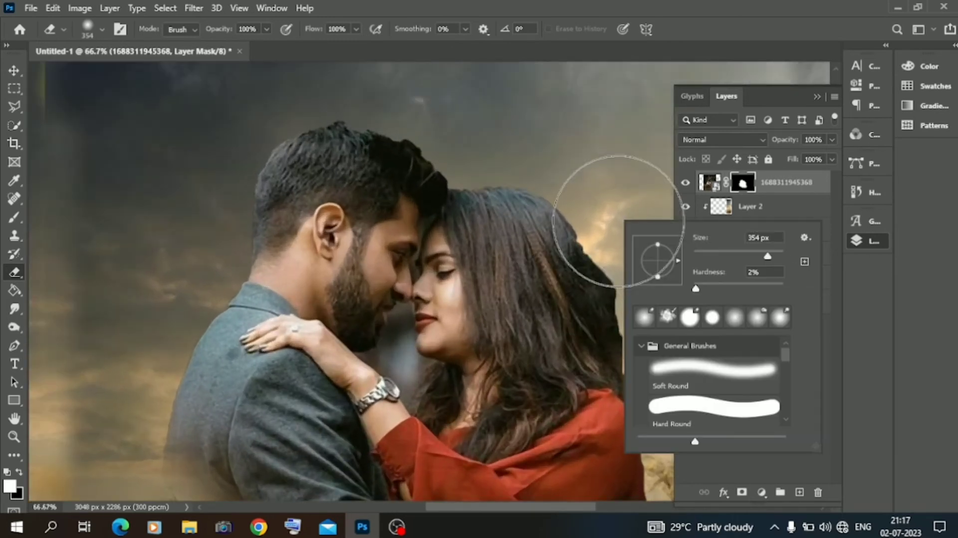
left_click(735, 250)
left_click(591, 220)
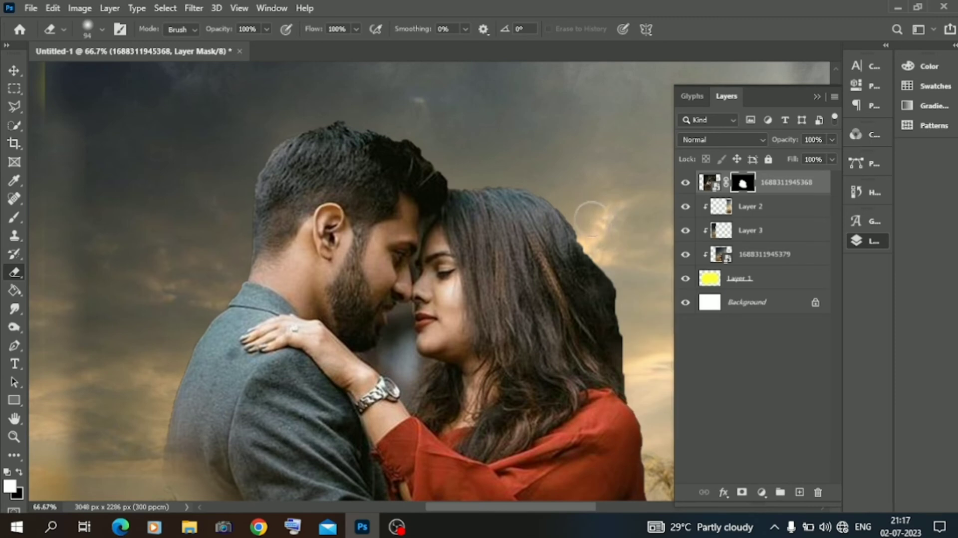
mouse_move(602, 241)
left_mouse_down()
mouse_move(621, 299)
mouse_move(619, 339)
mouse_move(633, 326)
mouse_move(645, 390)
left_mouse_up()
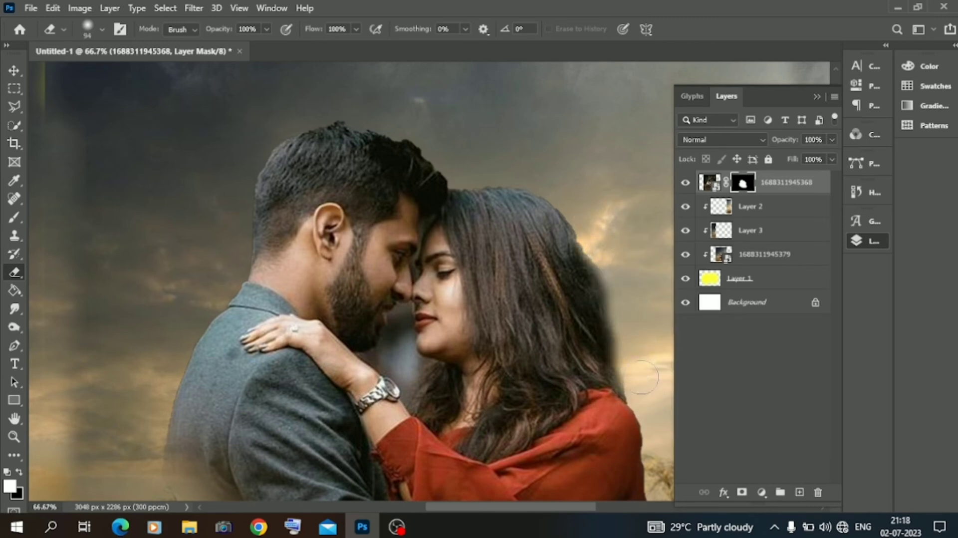
Select the background gap between the close-up couple's faces with the Quick Selection tool.
key("ctrl+plus")
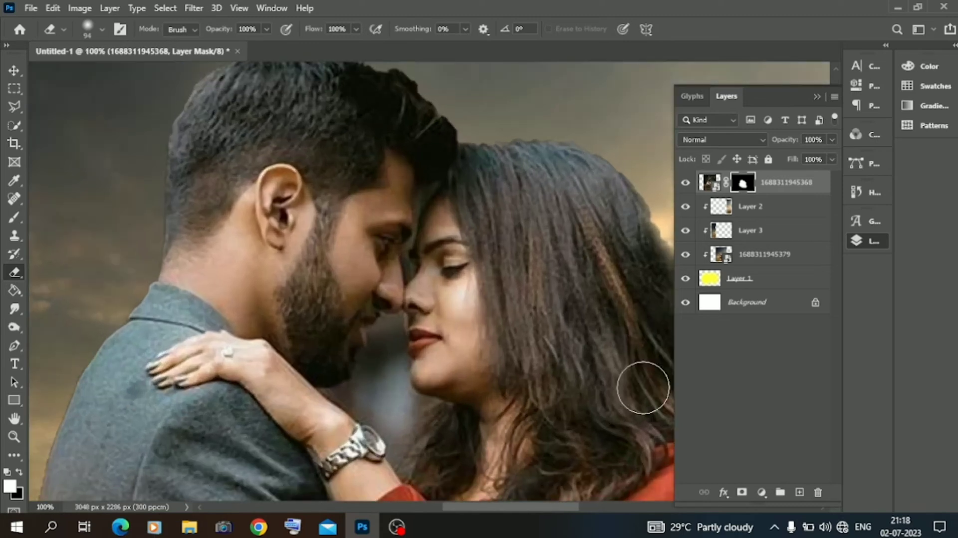
left_click(14, 125)
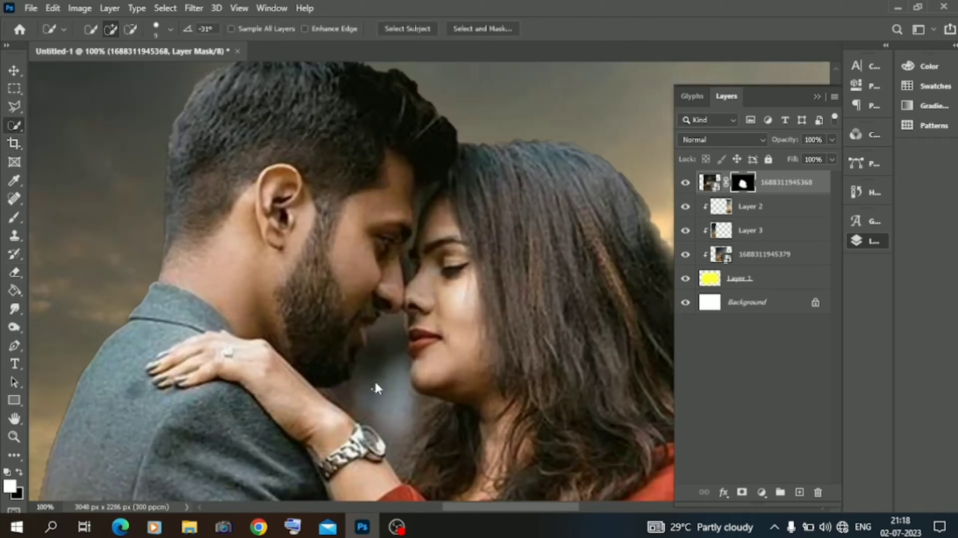
mouse_move(375, 388)
left_mouse_down()
mouse_move(384, 359)
mouse_move(359, 409)
mouse_move(404, 319)
mouse_move(346, 409)
left_mouse_up()
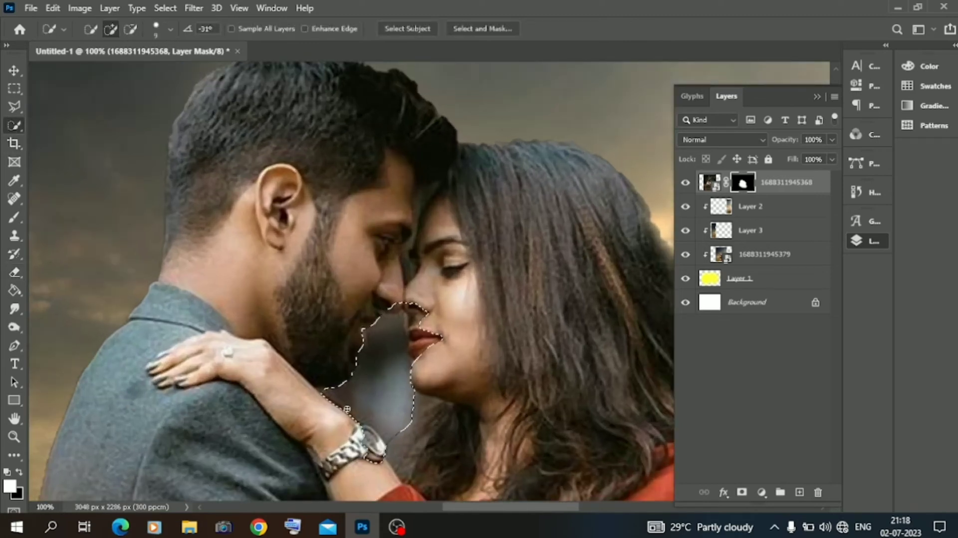
right_click(370, 391)
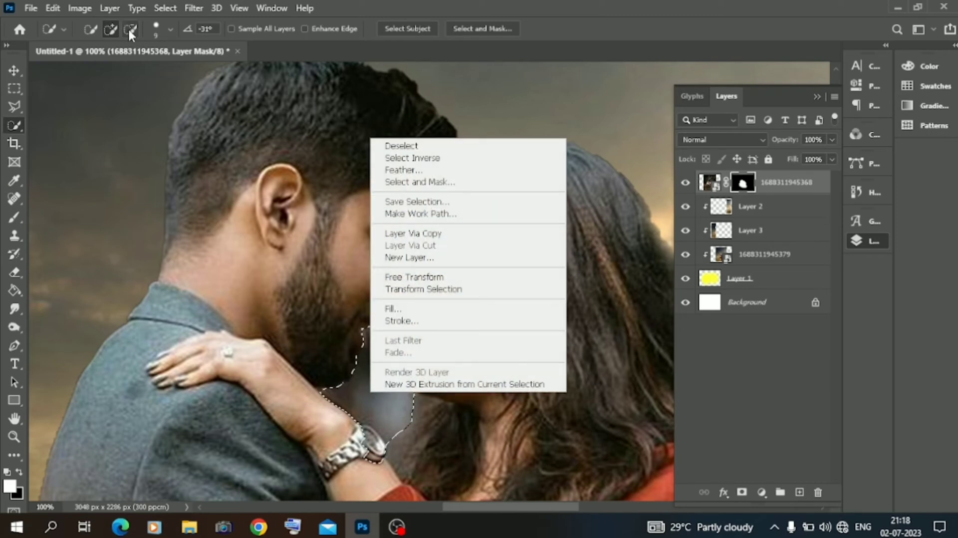
Refine the gap selection by subtracting the woman's nose and lips and adding back the missed background just below the noses.
left_click(129, 32)
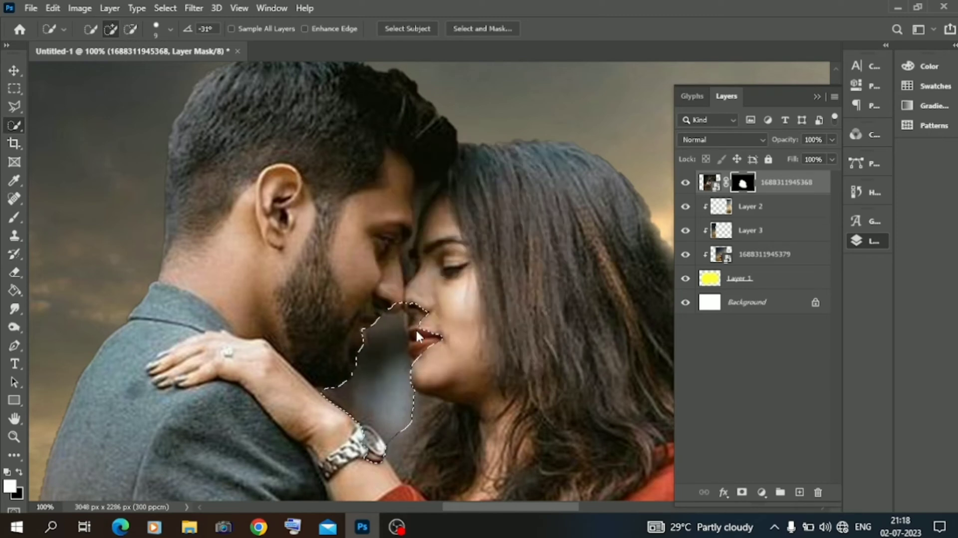
left_click(131, 28)
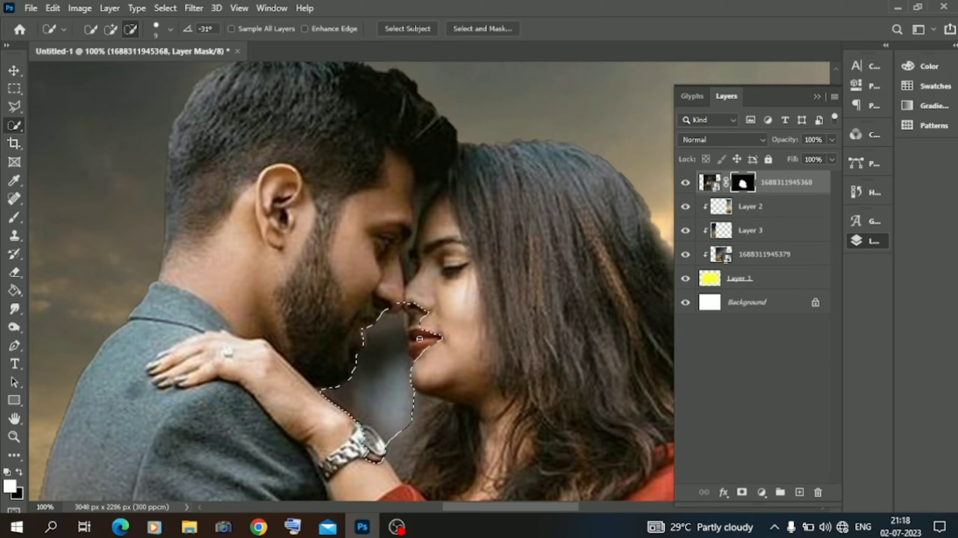
mouse_move(419, 338)
left_mouse_down()
mouse_move(418, 360)
mouse_move(413, 304)
mouse_move(420, 342)
mouse_move(424, 305)
mouse_move(437, 371)
mouse_move(414, 331)
left_mouse_up()
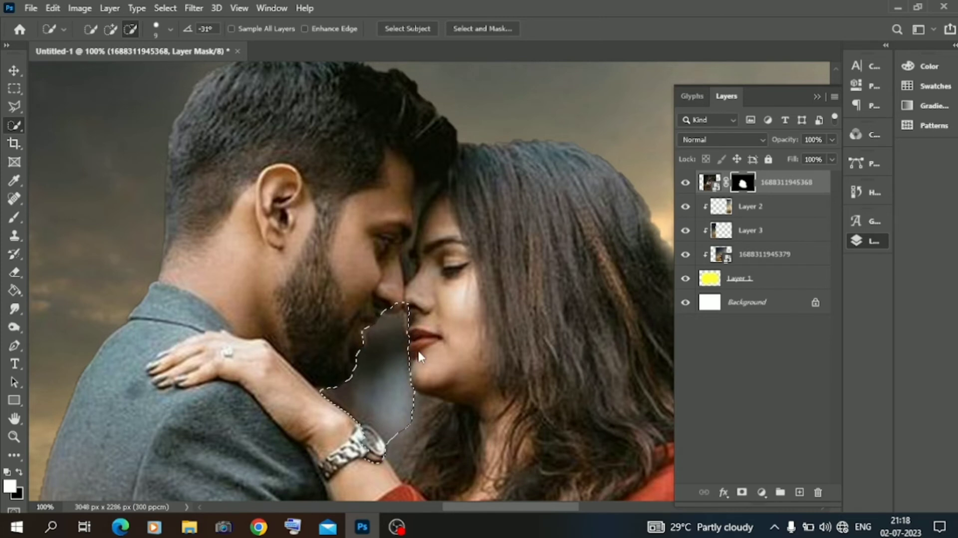
mouse_move(402, 304)
left_mouse_down()
mouse_move(368, 301)
mouse_move(343, 387)
left_mouse_up()
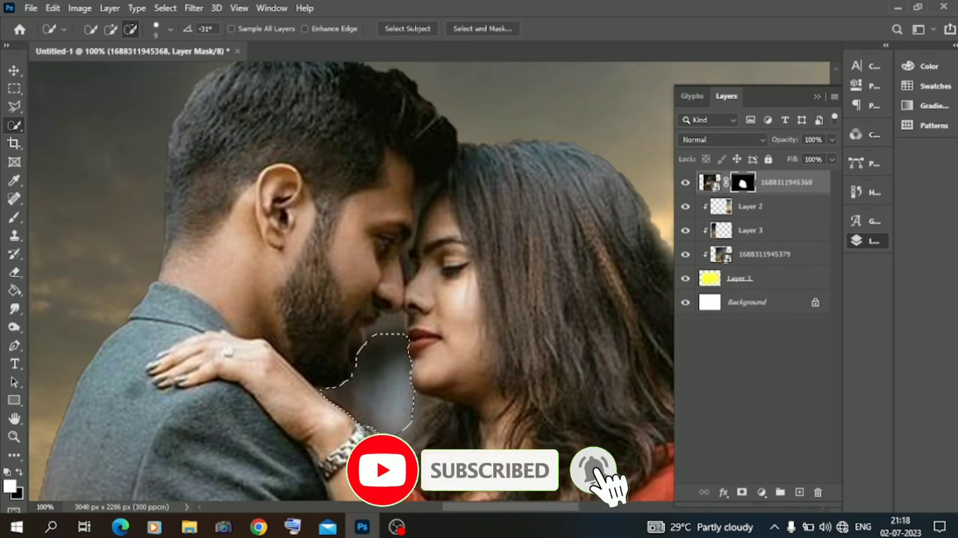
left_click(114, 28)
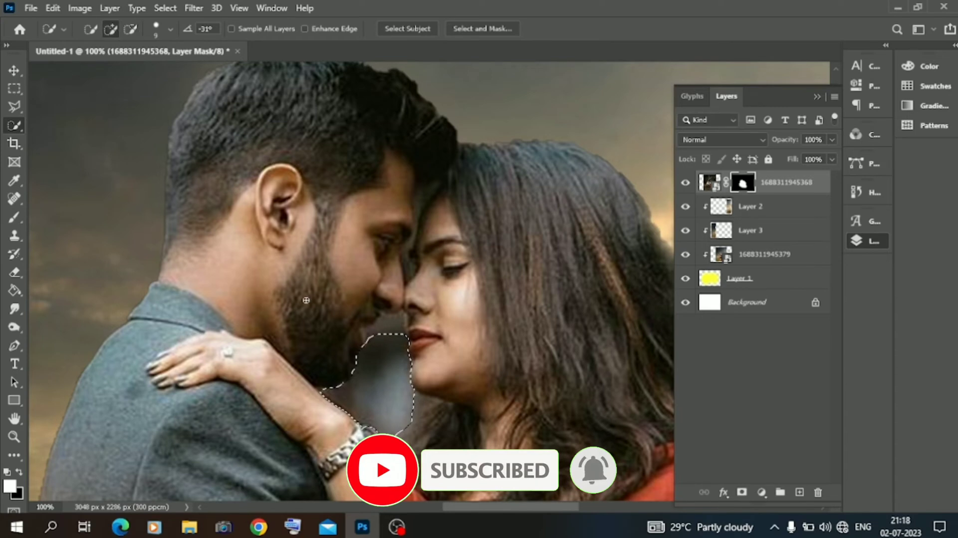
mouse_move(383, 326)
left_mouse_down()
mouse_move(381, 337)
mouse_move(388, 323)
left_mouse_up()
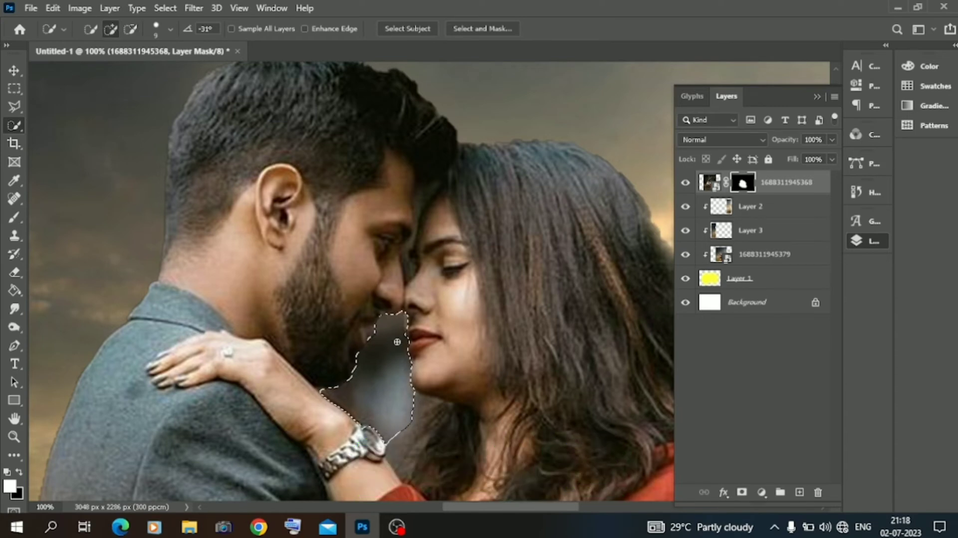
right_click(398, 328)
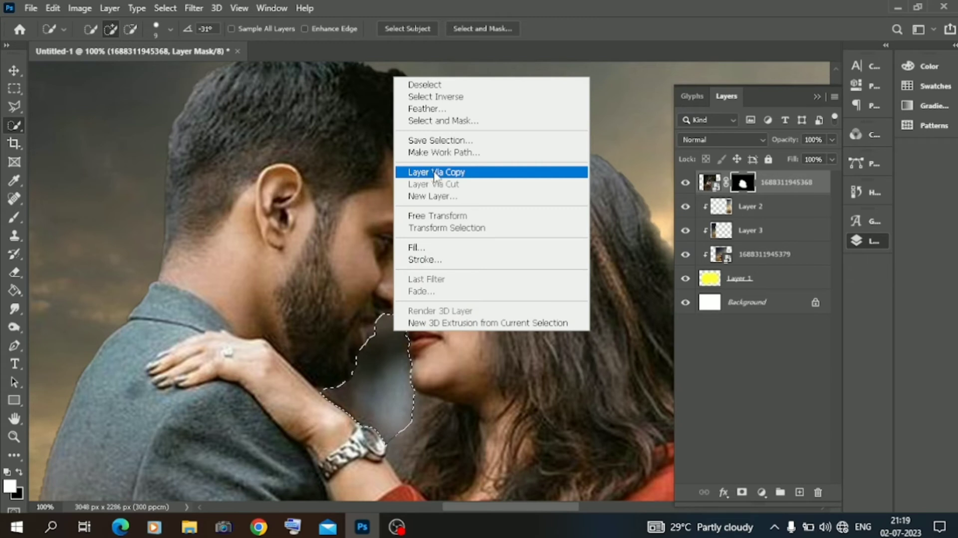
right_click(788, 179)
left_click(653, 259)
right_click(385, 340)
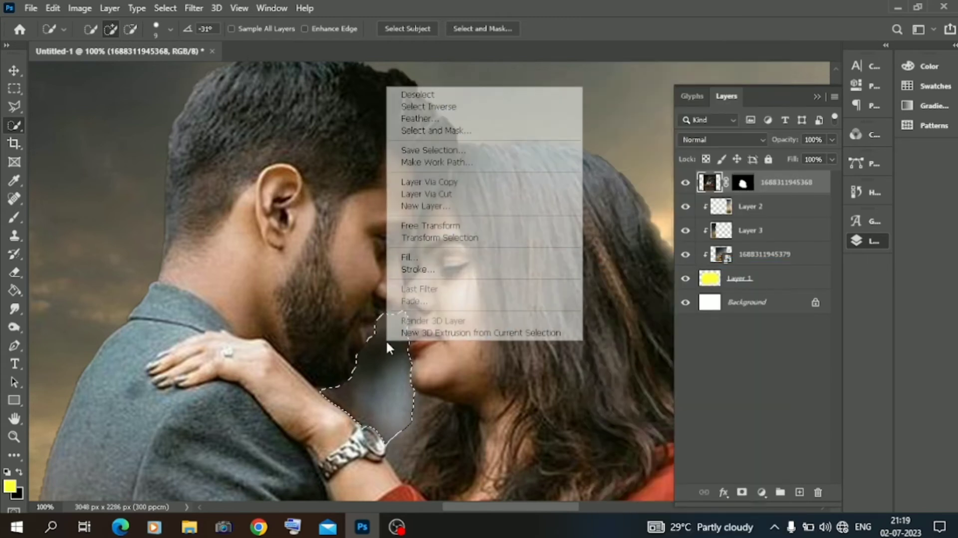
left_click(427, 193)
left_click(818, 493)
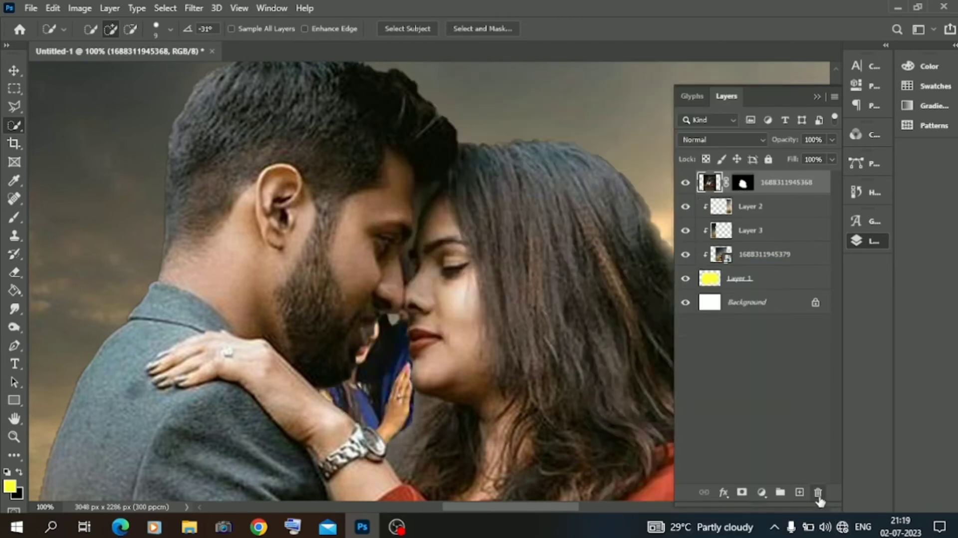
Move the close-up couple straight up so the small couple's legs show below them.
key("ctrl+minus")
key("ctrl+minus")
key("ctrl+minus")
key("ctrl+minus")
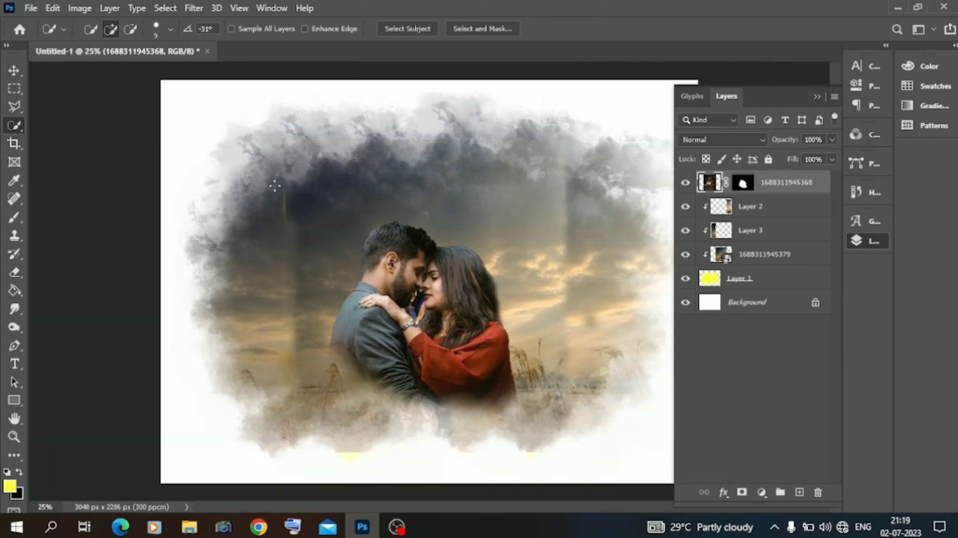
left_click(14, 70)
left_click_drag(441, 349, 441, 284)
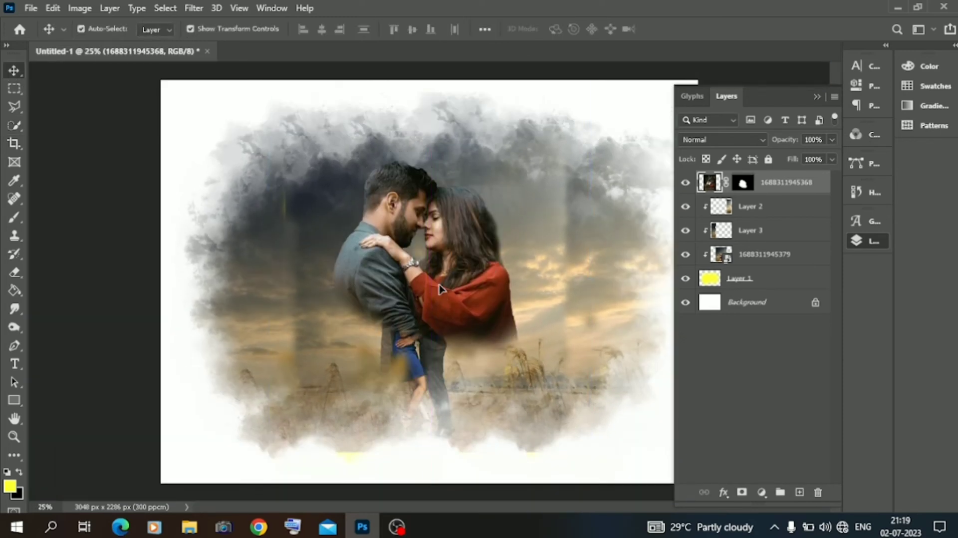
Set the close-up couple's blend mode to Luminosity, then enlarge the couple and shift them slightly left.
left_click(725, 143)
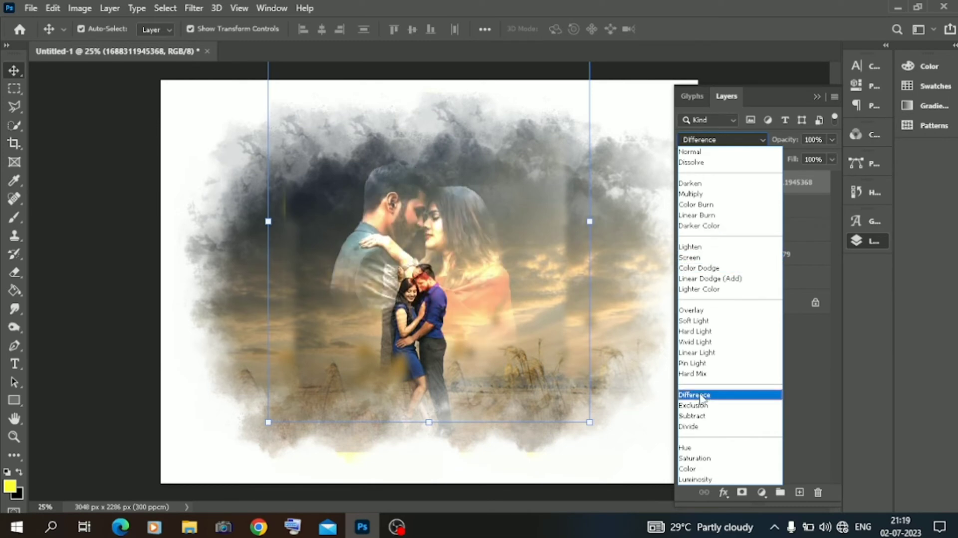
left_click(704, 479)
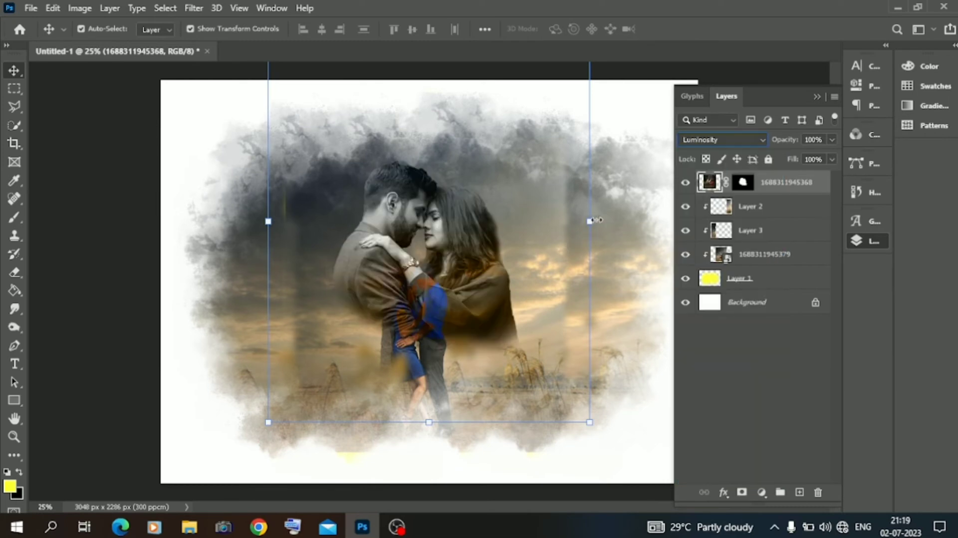
left_click_drag(590, 220, 643, 221)
left_click_drag(471, 302, 439, 309)
left_click(764, 255)
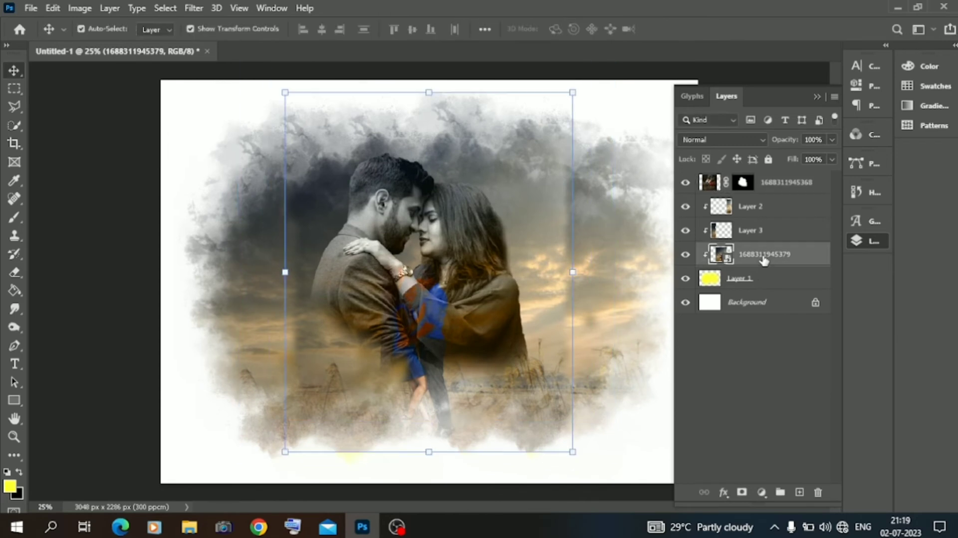
left_click(685, 183)
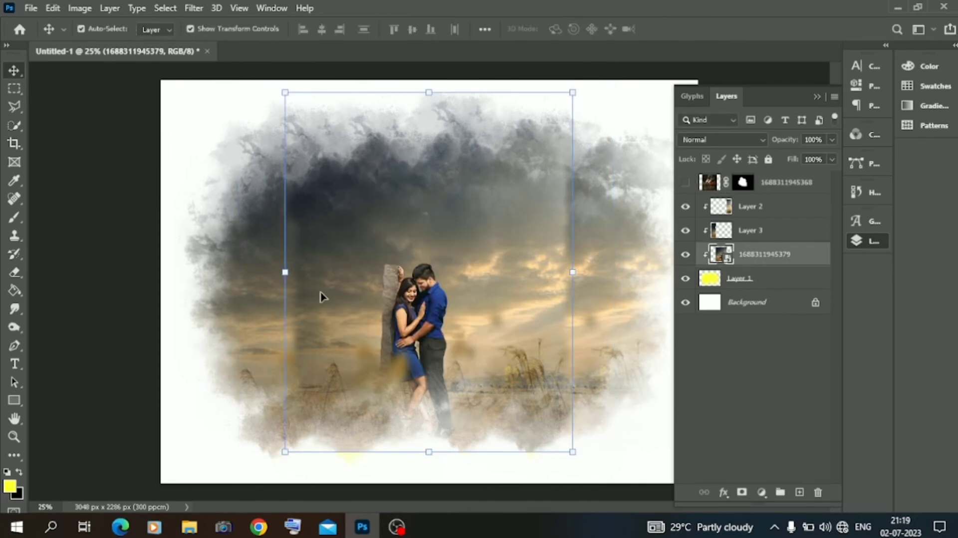
right_click(11, 127)
left_click(79, 125)
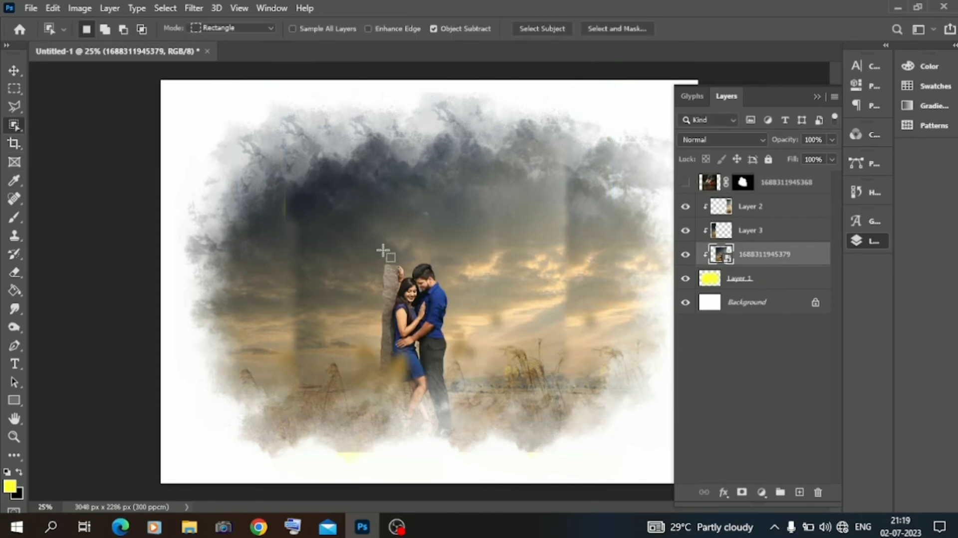
left_click_drag(373, 254, 460, 436)
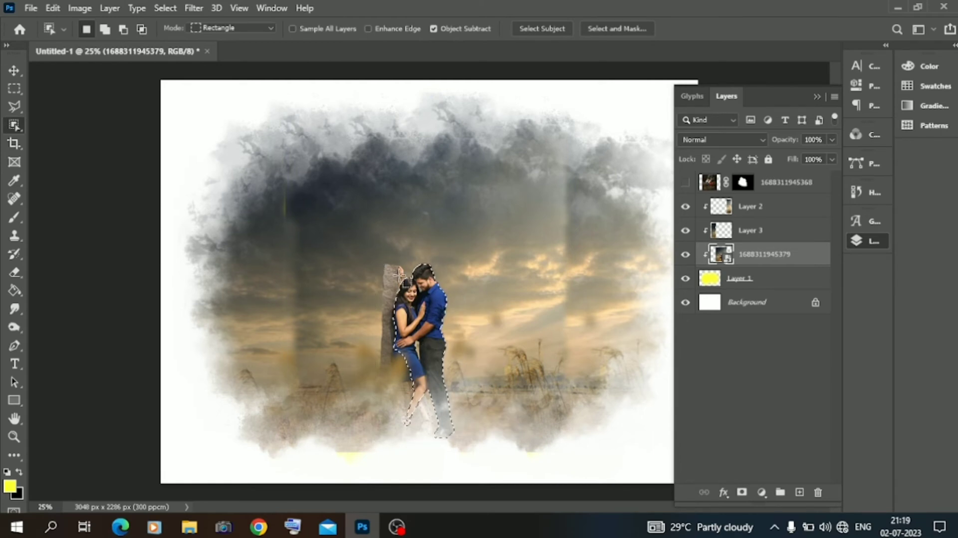
Add the woman's raised hand and the stone pillar with the Quick Selection tool, and subtract the spill beyond the pillar's outer edge.
key("ctrl+plus")
key("ctrl+plus")
key("ctrl+plus")
key("ctrl+plus")
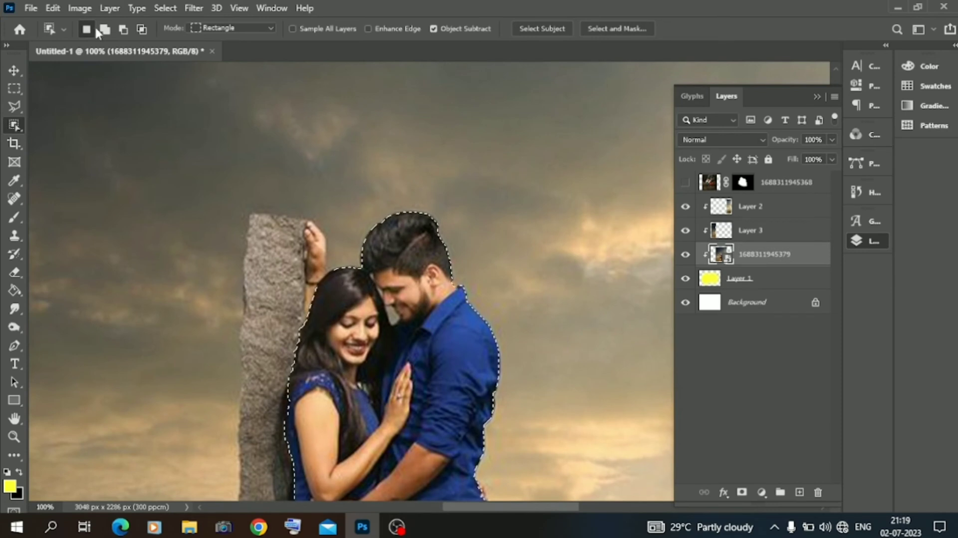
right_click(12, 125)
left_click(65, 137)
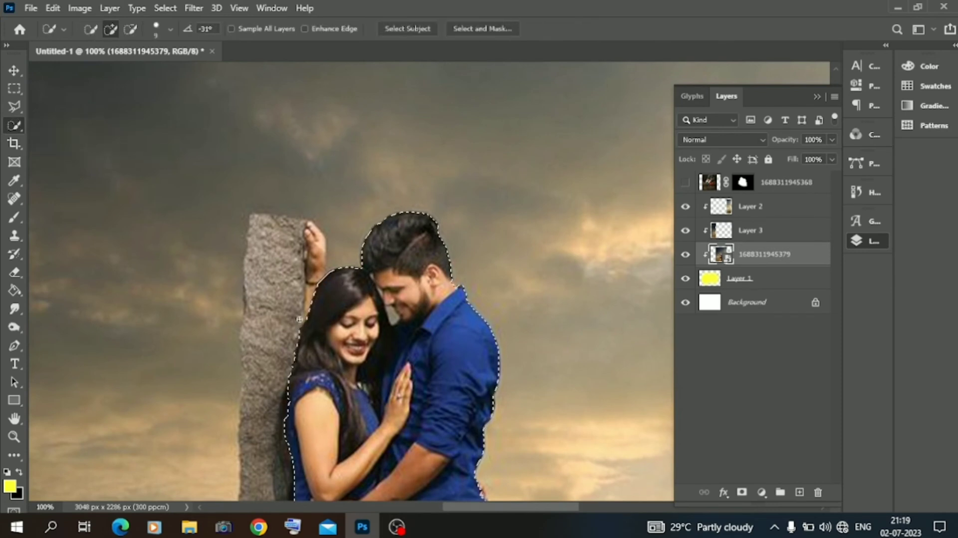
left_click_drag(310, 249, 271, 226)
mouse_move(269, 299)
left_mouse_down()
mouse_move(267, 503)
mouse_move(266, 396)
mouse_move(253, 344)
mouse_move(246, 407)
mouse_move(246, 369)
mouse_move(262, 290)
left_mouse_up()
scroll(262, 290, "down", 3)
left_click(130, 28)
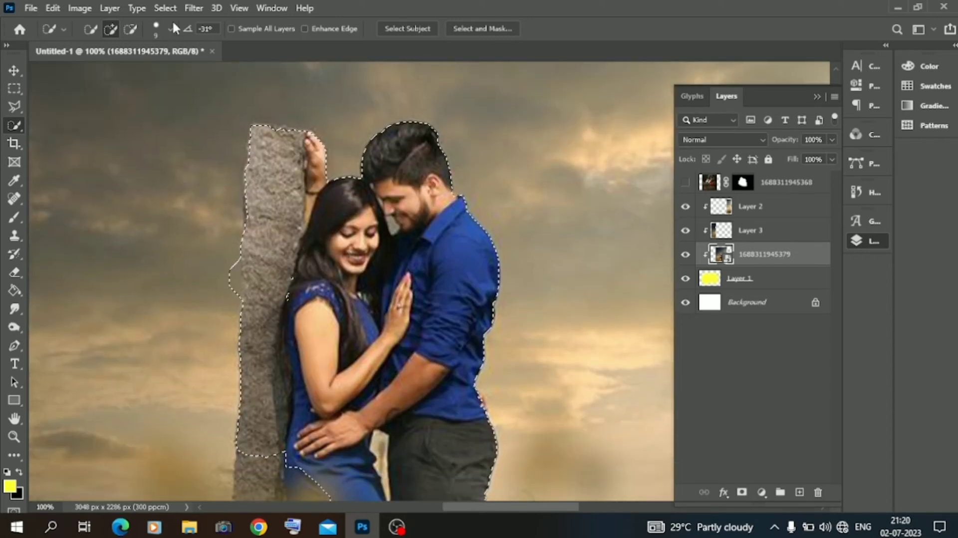
left_click_drag(231, 267, 237, 296)
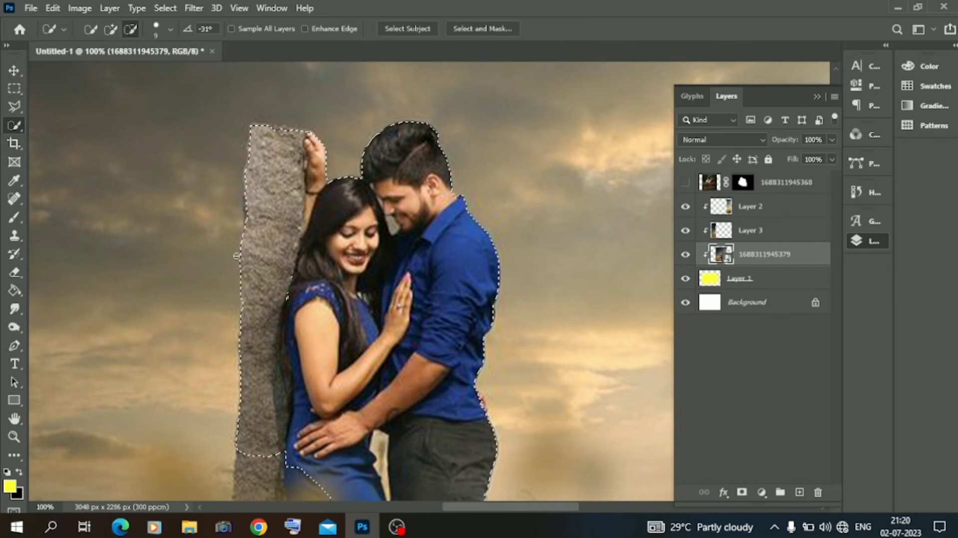
right_click(770, 253)
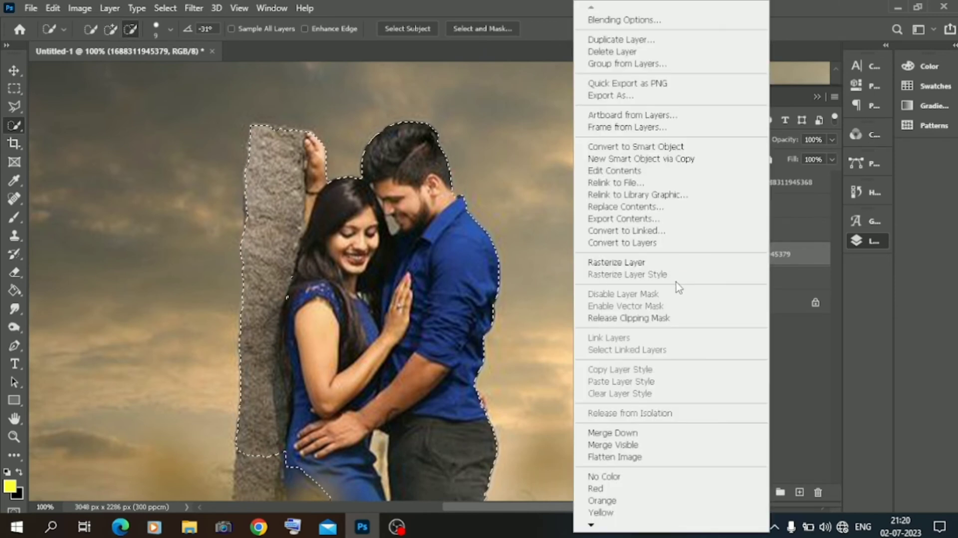
left_click(648, 262)
right_click(405, 279)
left_click(502, 112)
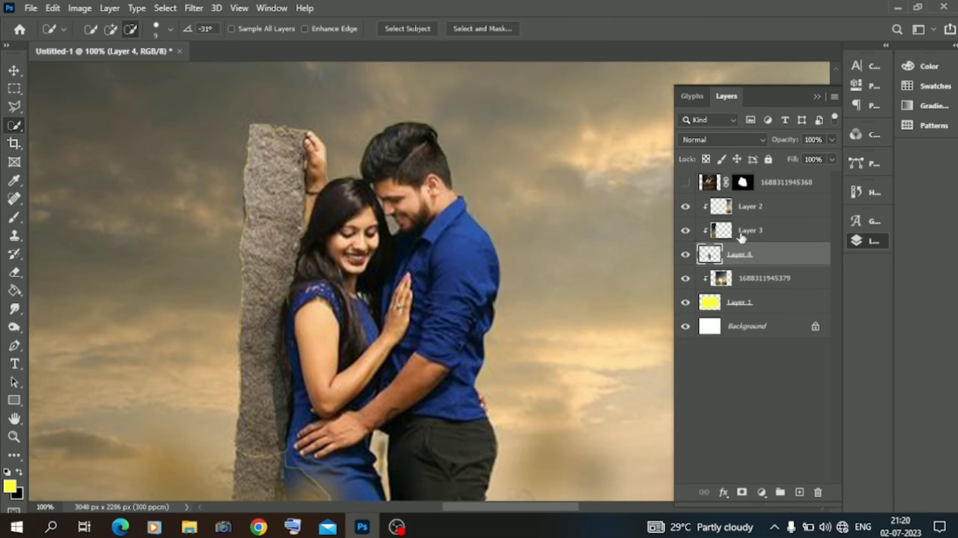
left_click(686, 183)
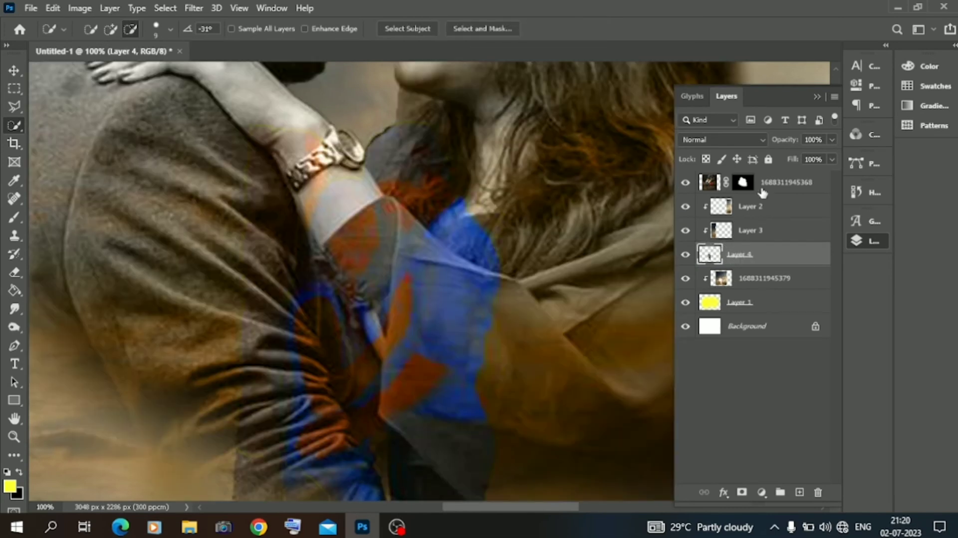
left_click_drag(762, 193, 754, 272)
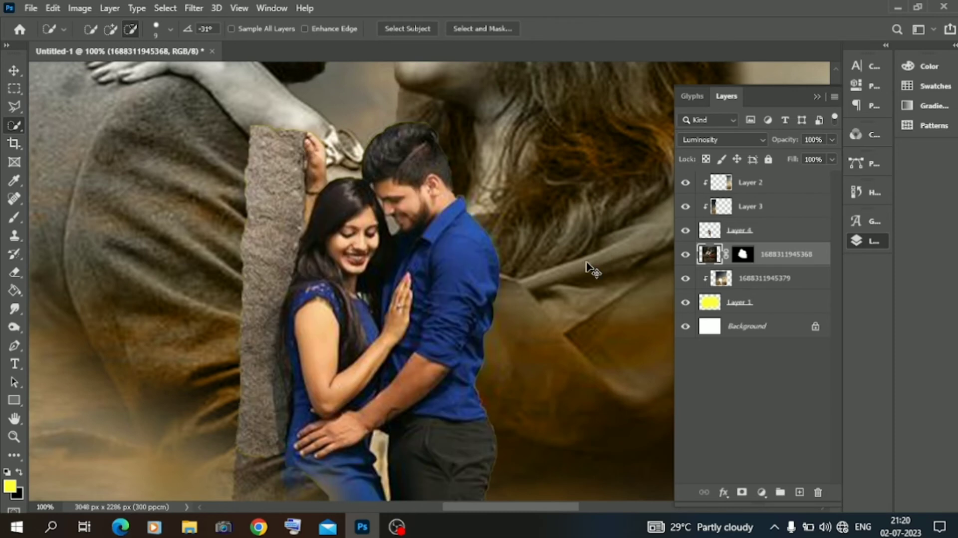
Release the clipping masks of Layer 2 and Layer 3, and move the small couple's Layer 4 to the top of the stack.
key("ctrl+0")
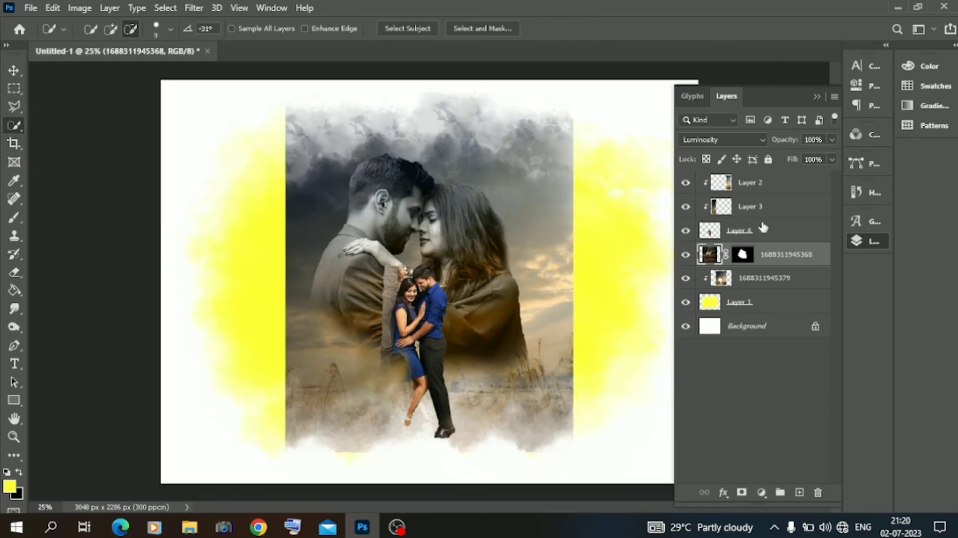
left_click(763, 228)
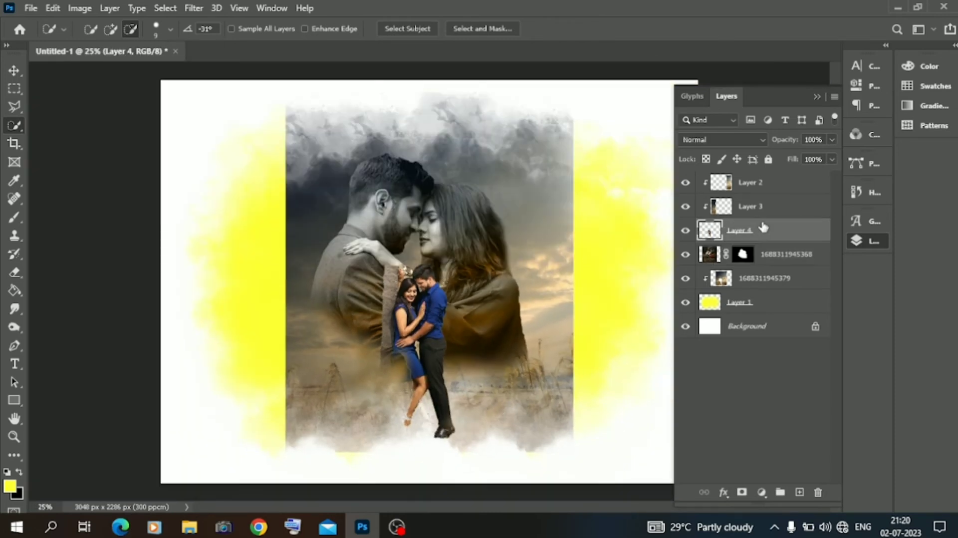
left_click(762, 186)
right_click(762, 186)
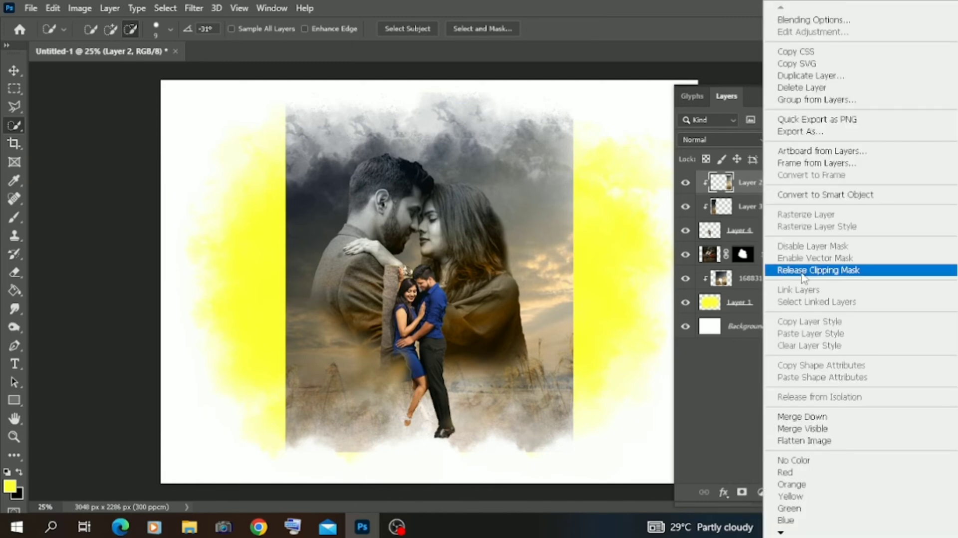
left_click(801, 273)
right_click(740, 206)
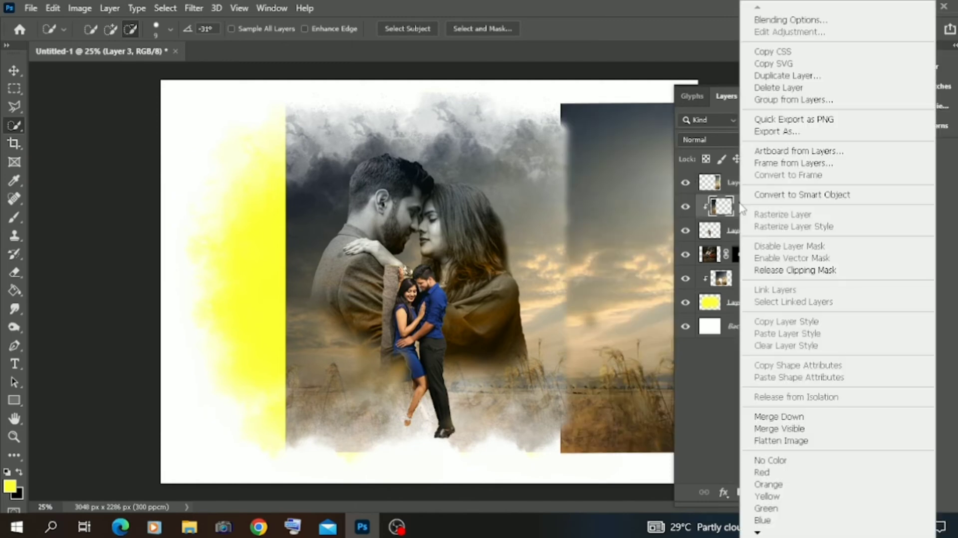
left_click(763, 269)
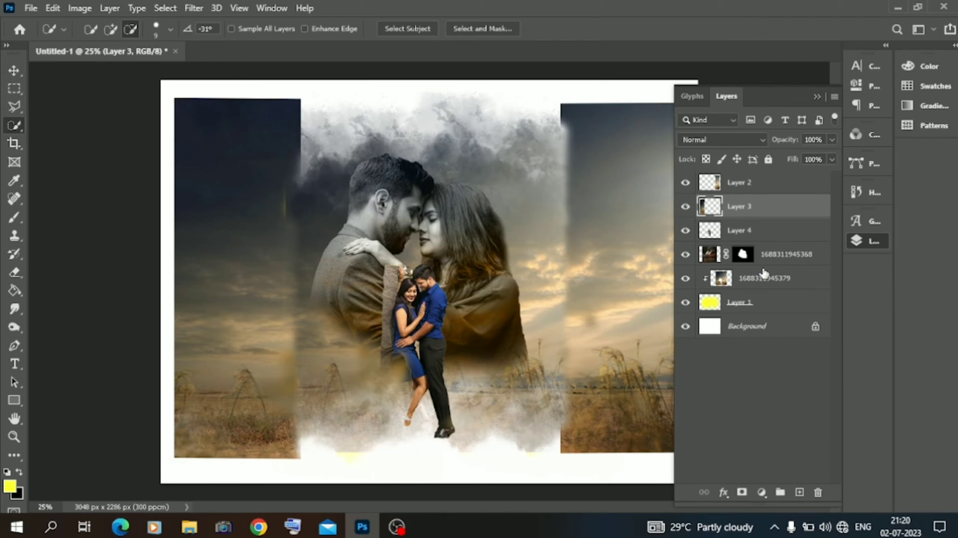
left_click(734, 238)
left_click_drag(741, 233, 747, 180)
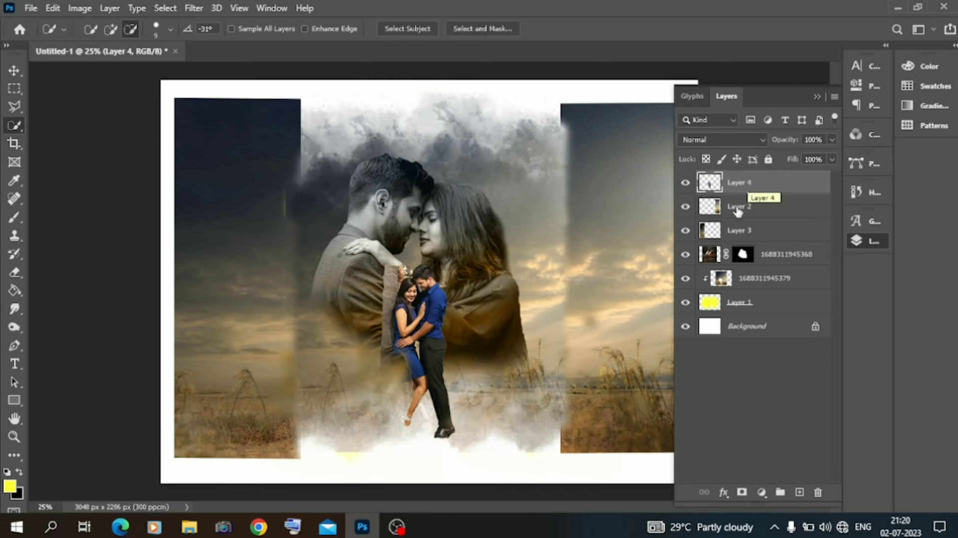
right_click(743, 230)
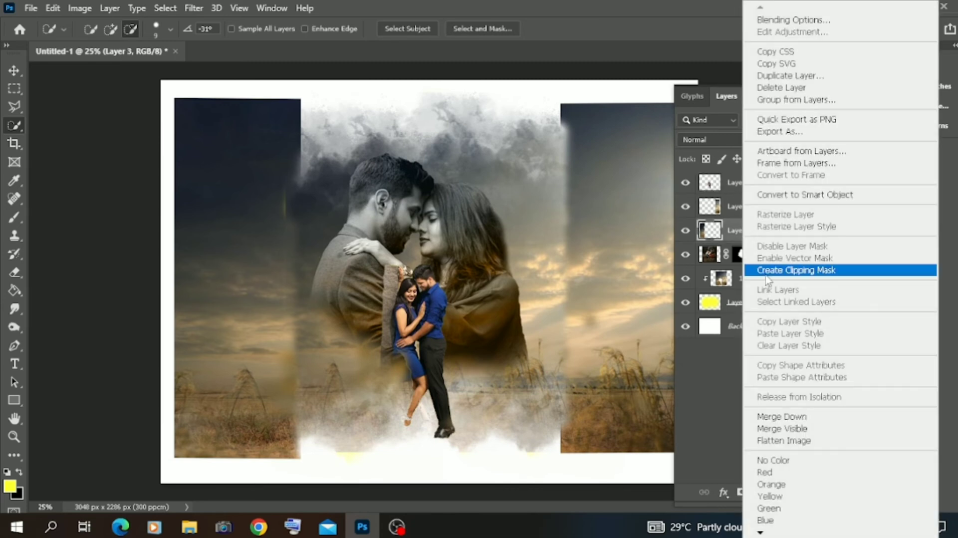
left_click(765, 271)
left_click_drag(748, 234, 747, 300)
left_click(747, 189)
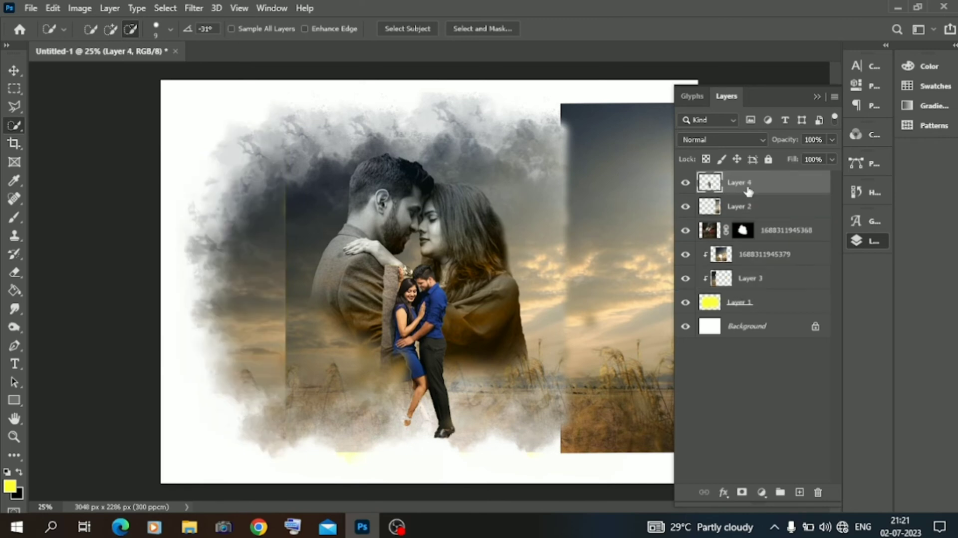
left_click_drag(748, 203, 748, 255)
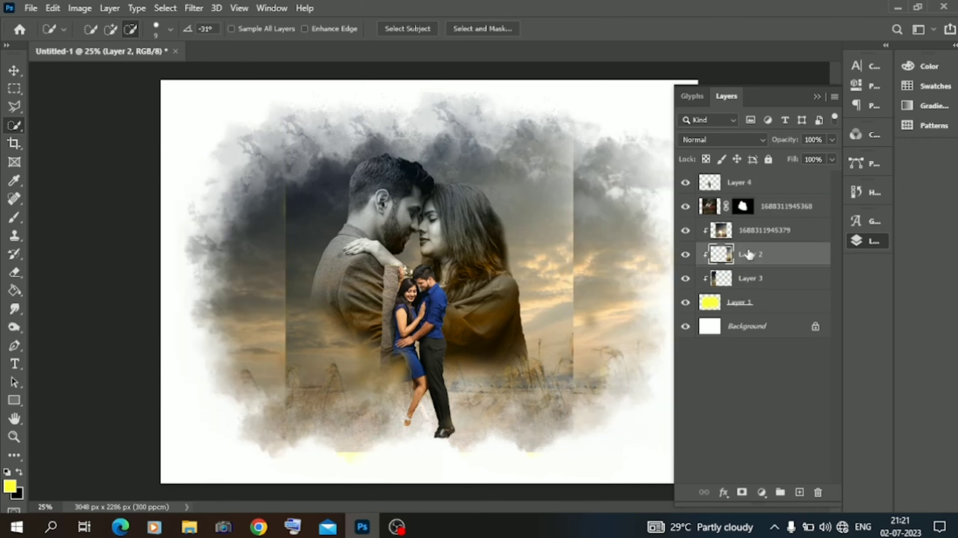
left_click_drag(761, 209, 767, 292)
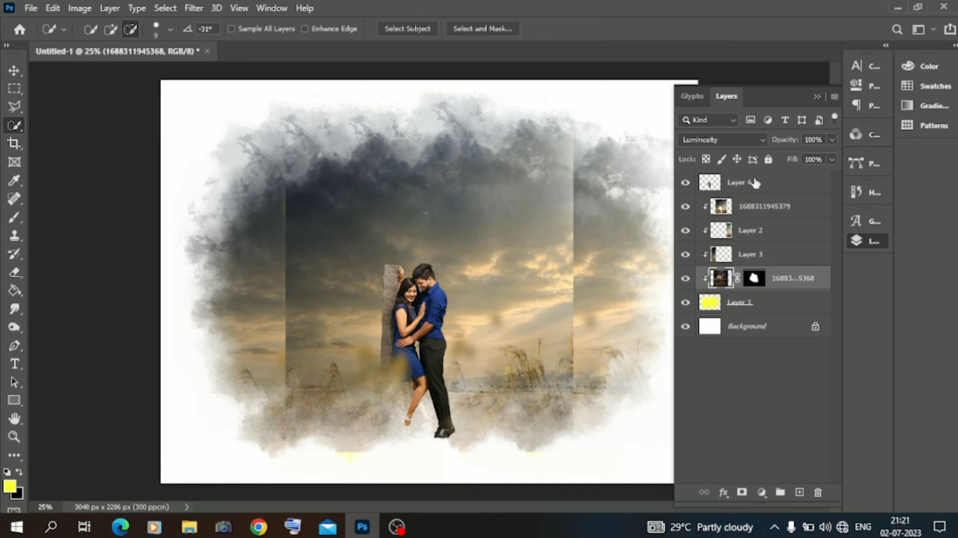
left_click_drag(773, 281, 773, 196)
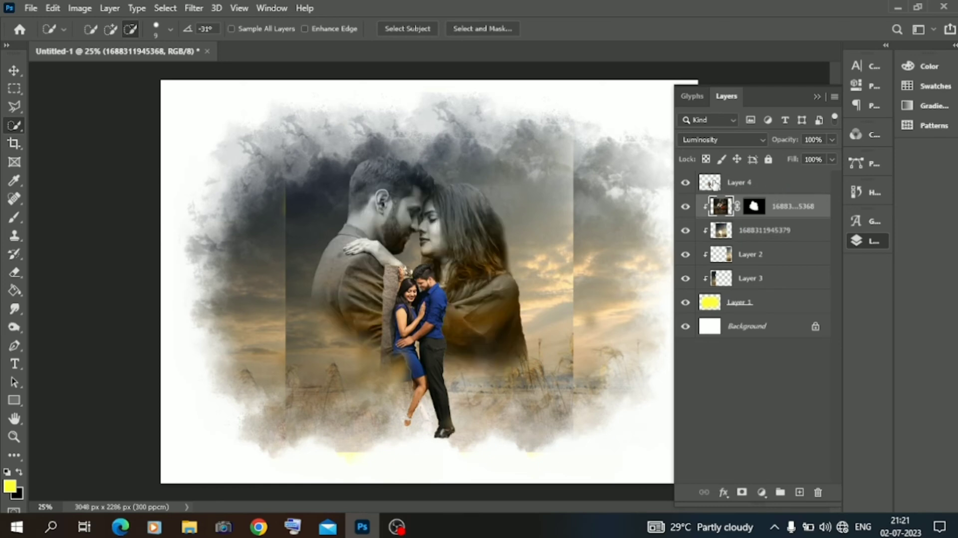
left_click(714, 184)
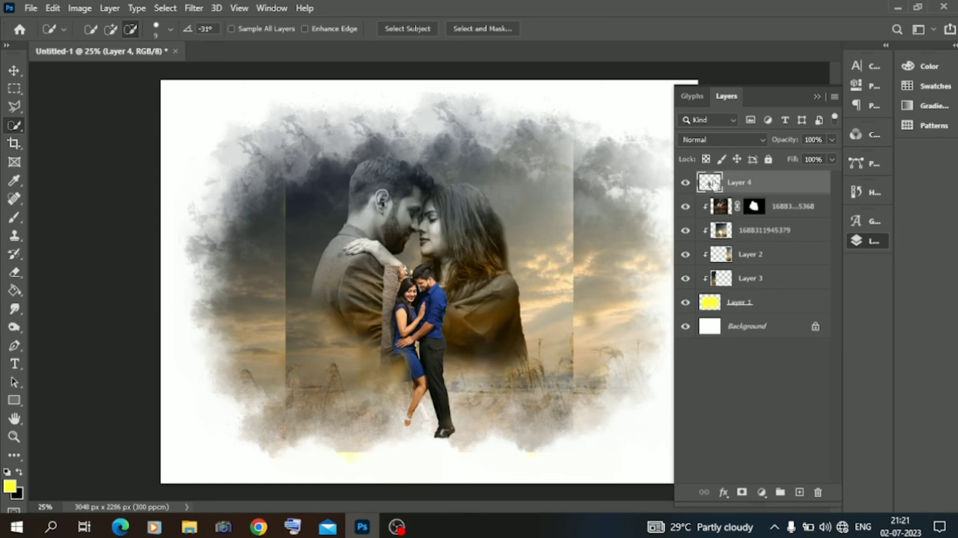
left_click(757, 255)
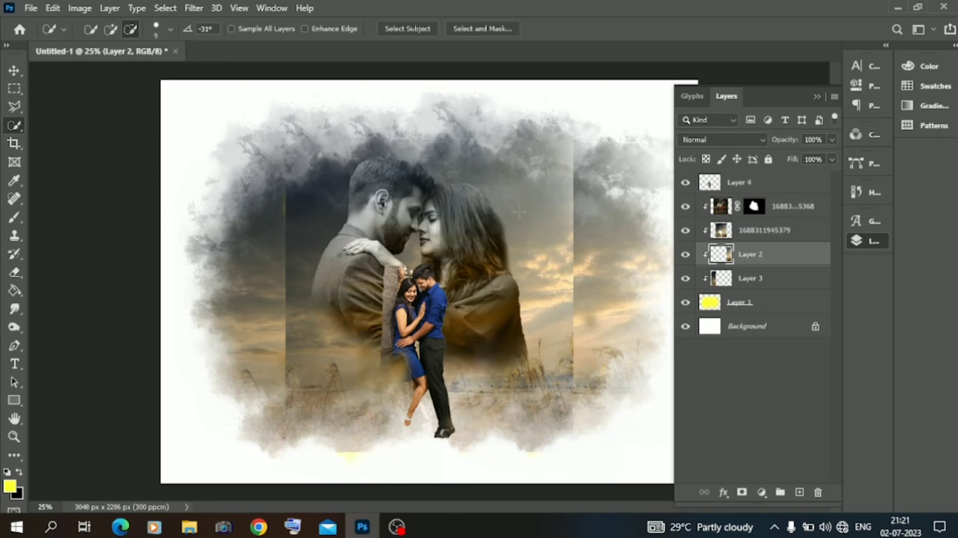
left_click(15, 272)
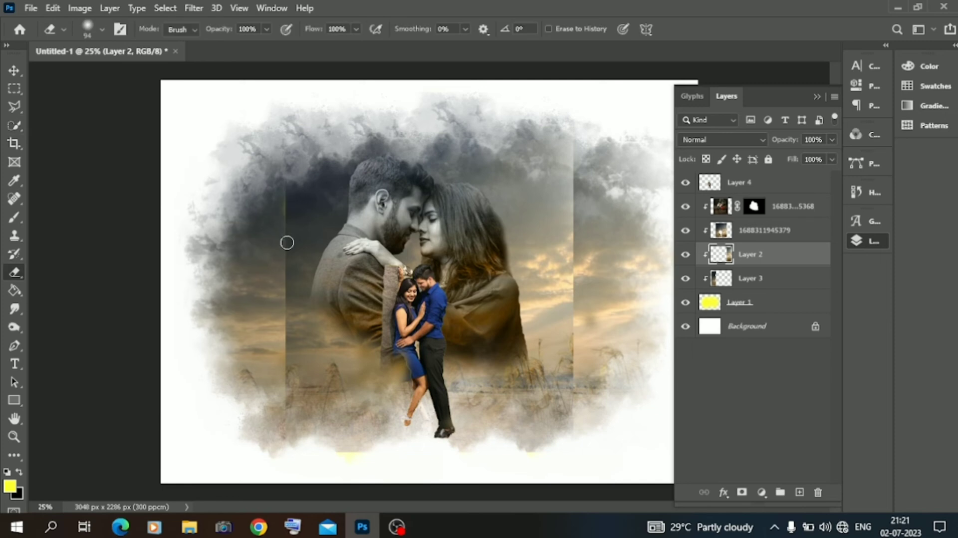
left_click(764, 235)
right_click(587, 143)
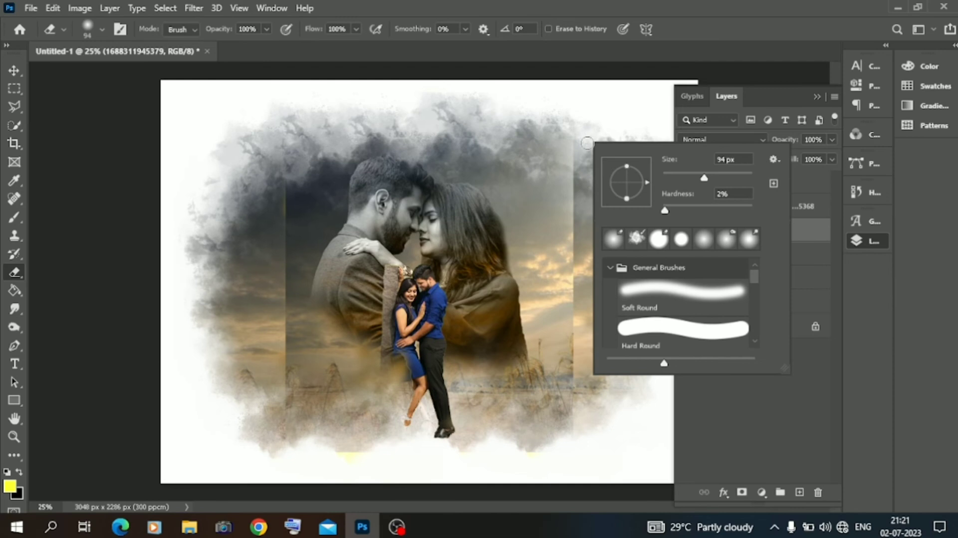
left_click(724, 173)
left_click(578, 181)
left_click_drag(577, 215, 578, 299)
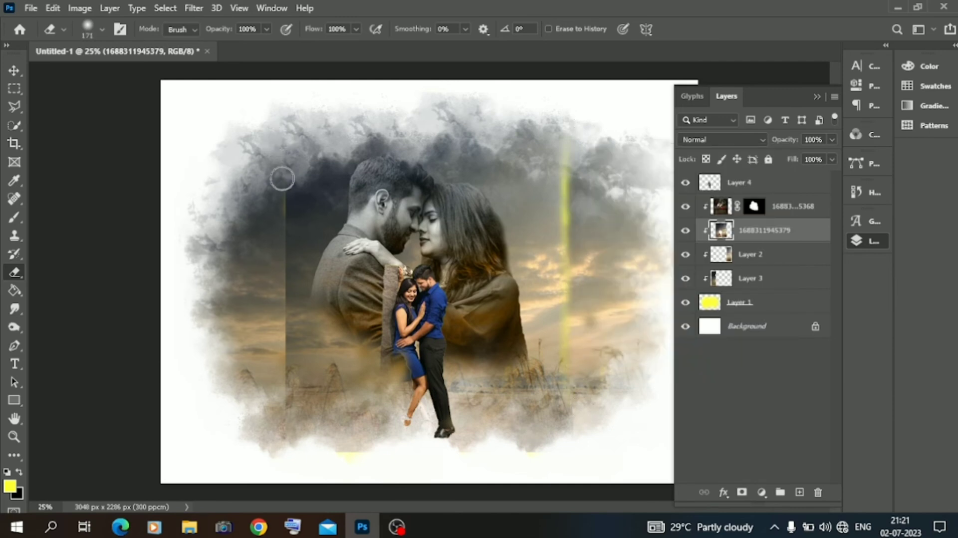
left_click_drag(282, 179, 283, 189)
left_click_drag(279, 226, 279, 415)
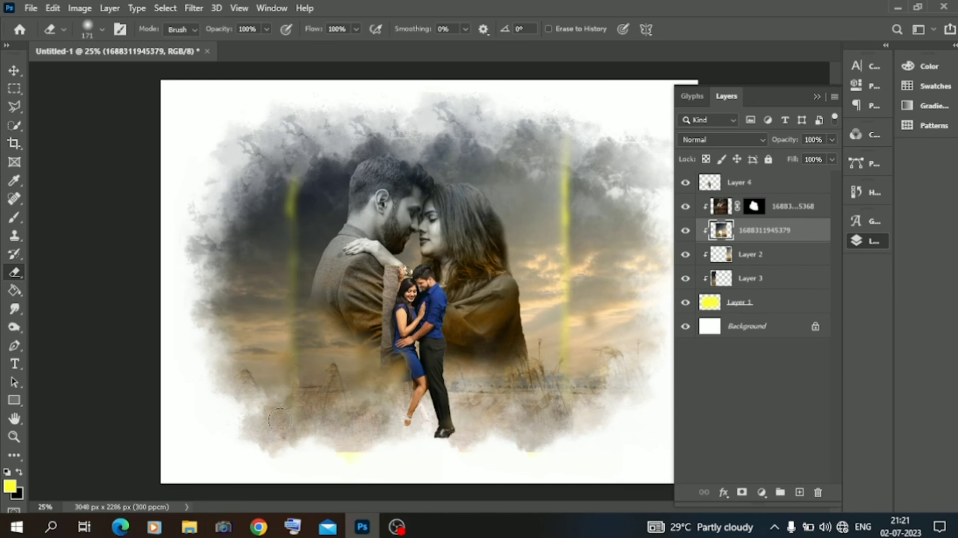
left_click(753, 182)
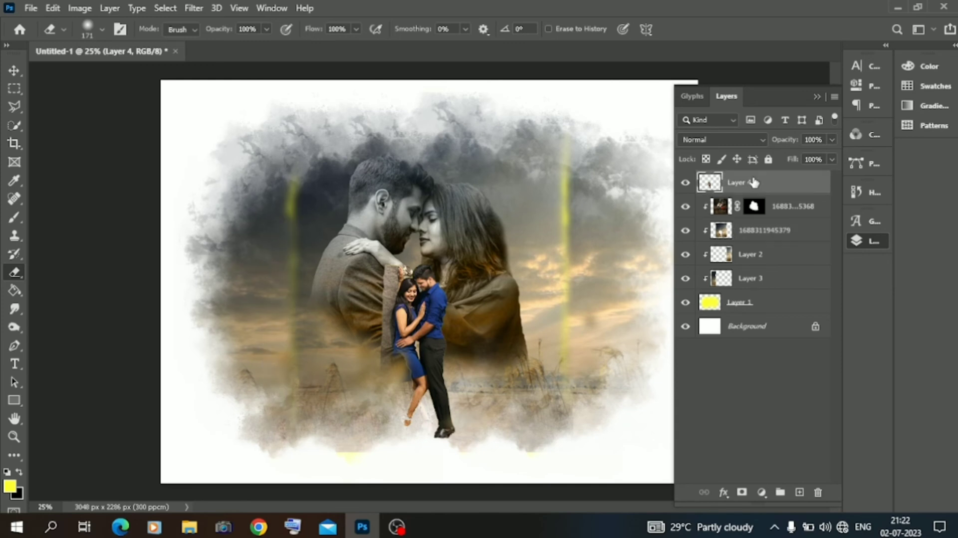
left_click(755, 241, "ctrl")
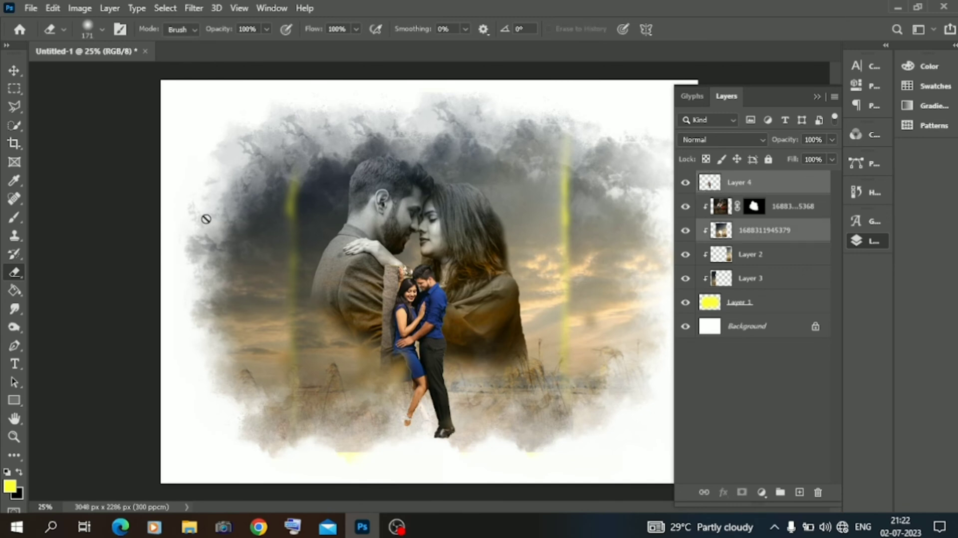
left_click(14, 71)
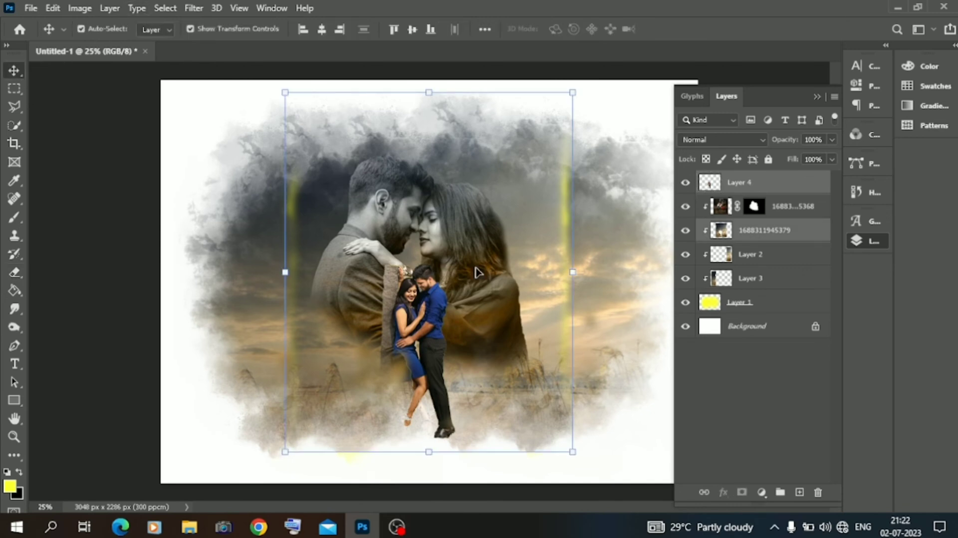
left_click_drag(285, 271, 257, 274)
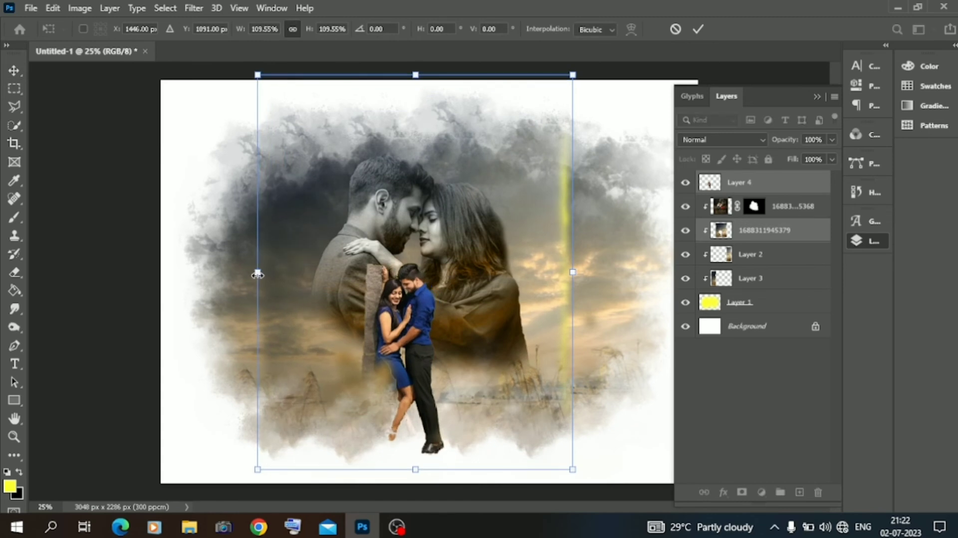
left_click_drag(336, 351, 351, 333)
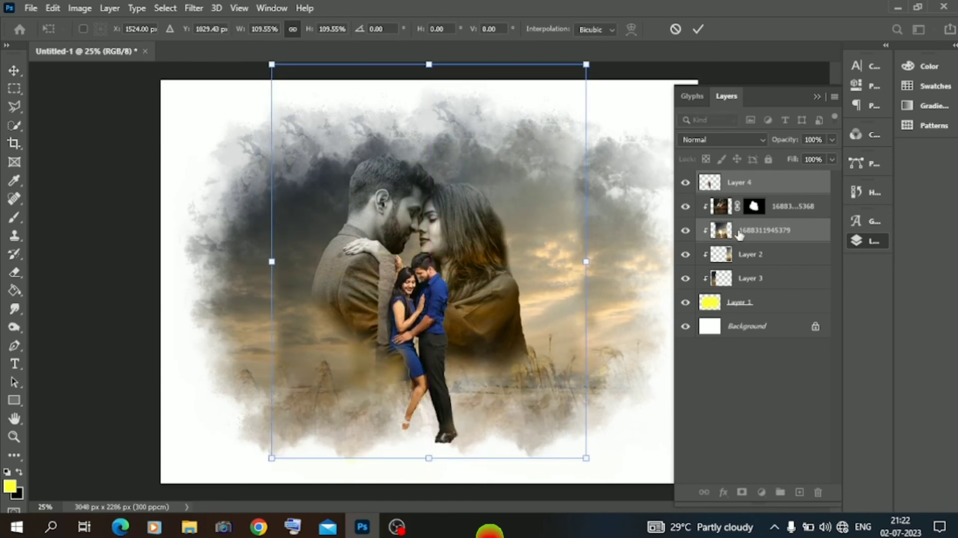
mouse_move(744, 183)
left_mouse_down()
mouse_move(744, 209)
mouse_move(747, 185)
left_mouse_up()
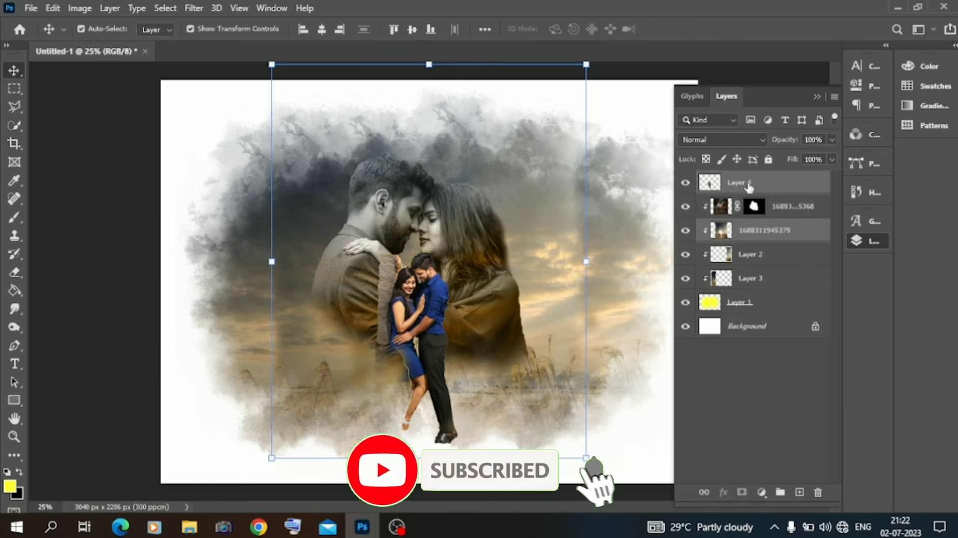
Add the small couple's Layer 4 to the clipping group over Layer 1.
right_click(748, 186)
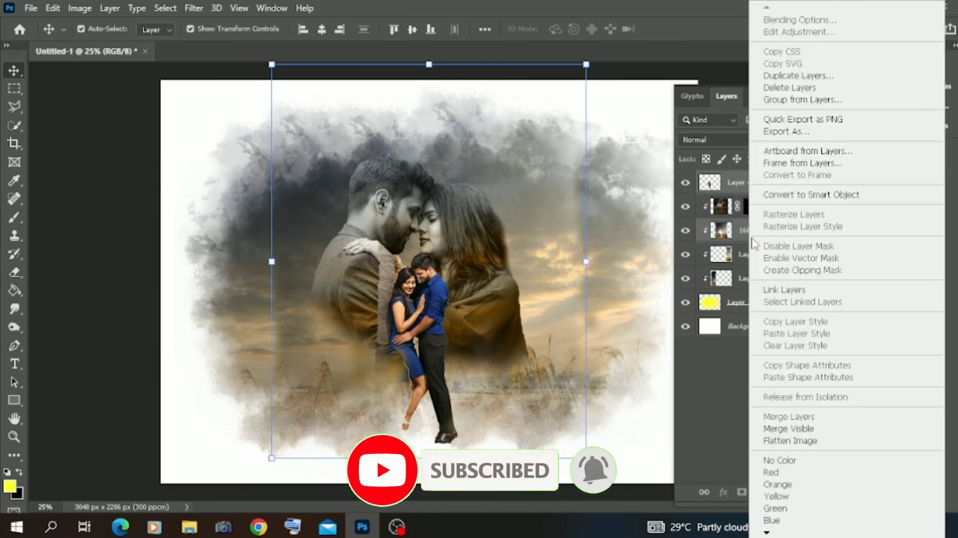
left_click(719, 187)
left_click(735, 185)
right_click(735, 185)
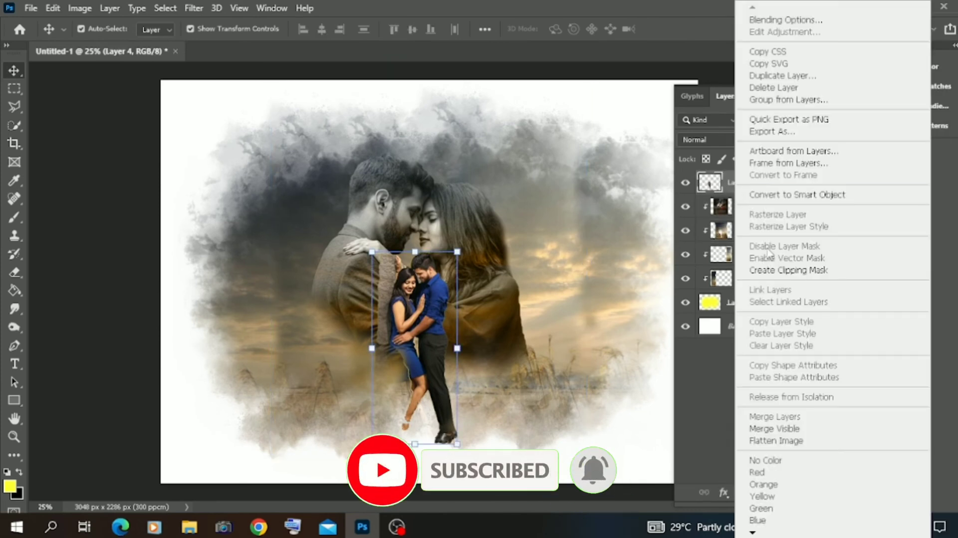
left_click(772, 266)
left_click(91, 303)
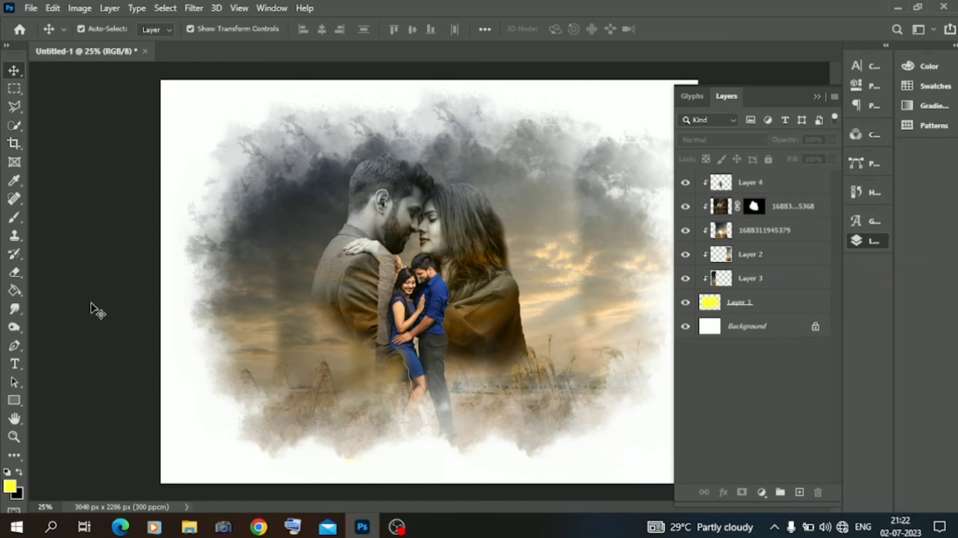
Examine how the small couple's legs and feet blend into the painted cloud edge, up close and in the whole composite.
key("ctrl+equal")
key("ctrl+equal")
key("ctrl+equal")
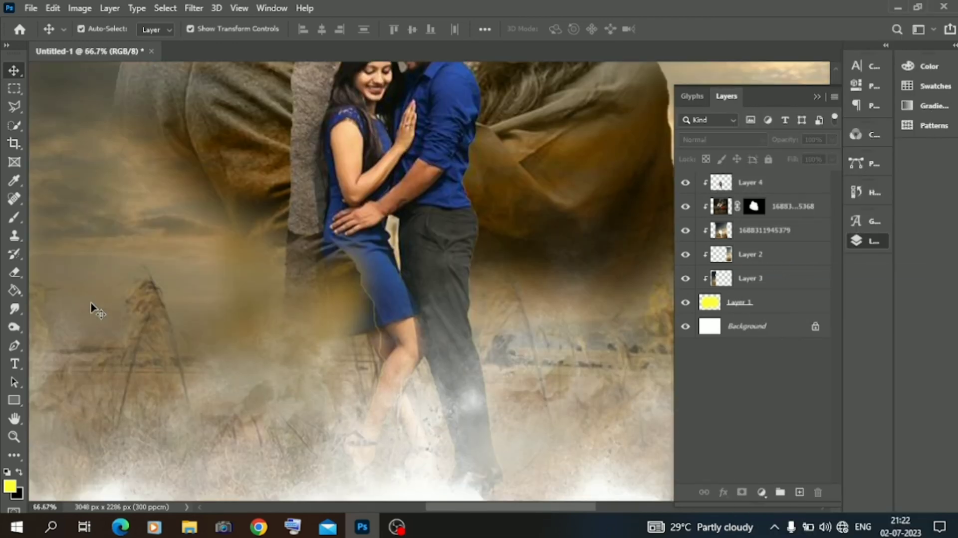
key("ctrl+minus")
key("ctrl+minus")
key("ctrl+equal")
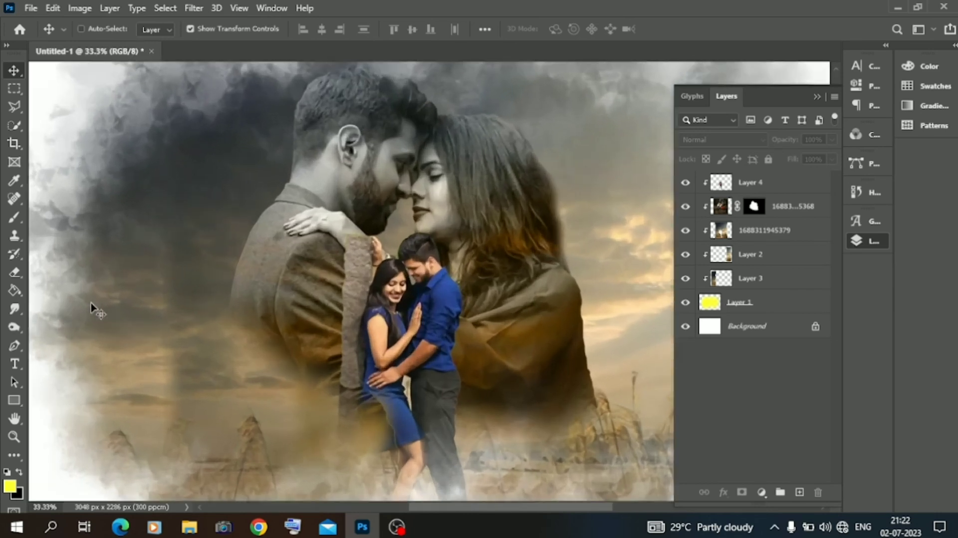
key("ctrl+minus")
key("ctrl+minus")
key("ctrl+minus")
key("ctrl+minus")
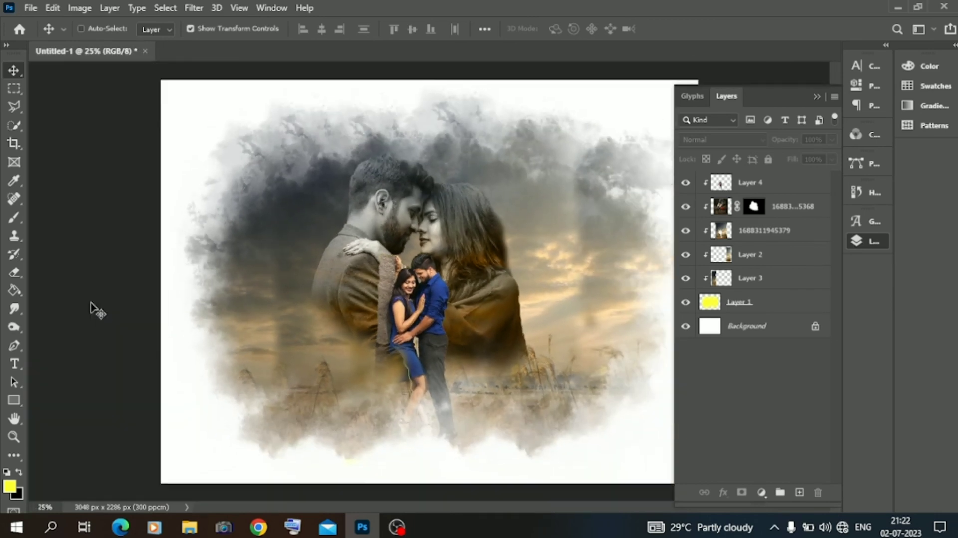
key("ctrl+equal")
Switch to File Explorer and look through the images in the New folder inside the material folder on Local Disk (D:).
left_click(189, 526)
left_click(65, 298)
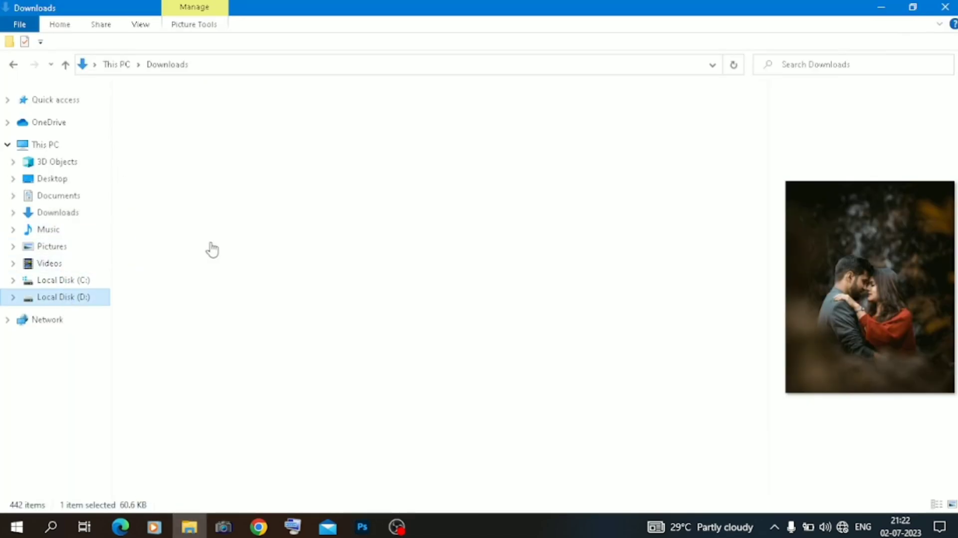
double_click(204, 130)
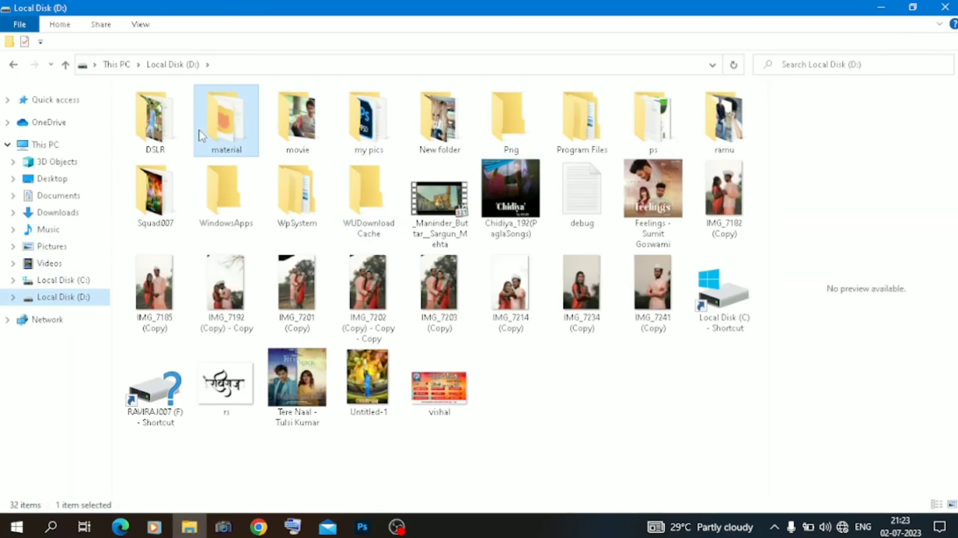
double_click(651, 122)
scroll(537, 200, "down", 5)
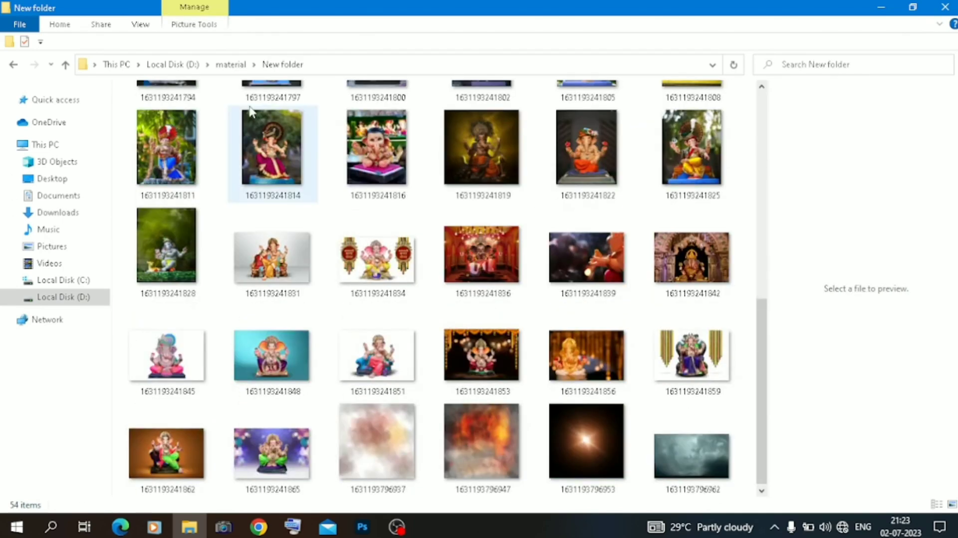
left_click(14, 65)
Find the orange glow image on black in the mix matrial folder and place it in the Photoshop composite above Layer 4.
double_click(581, 119)
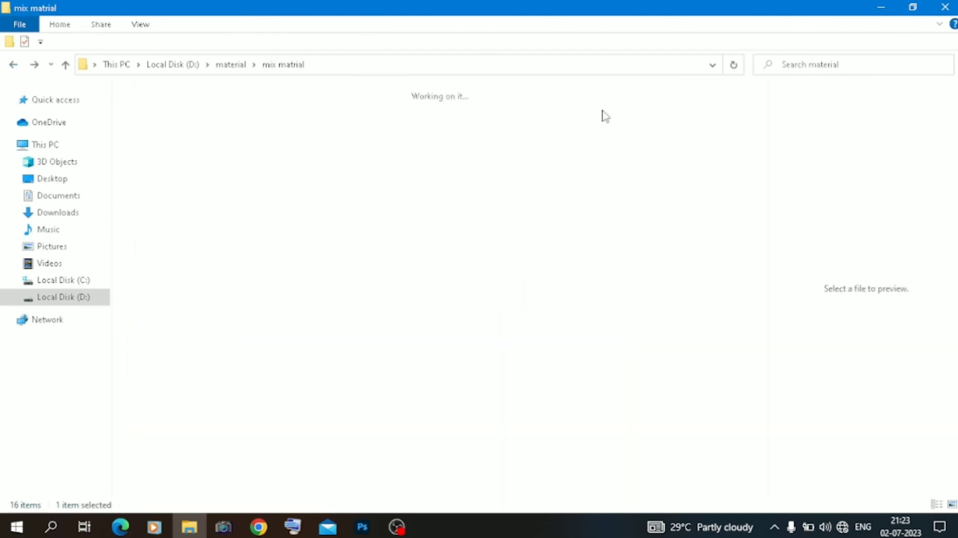
scroll(499, 242, "down", 10)
scroll(499, 242, "up", 12)
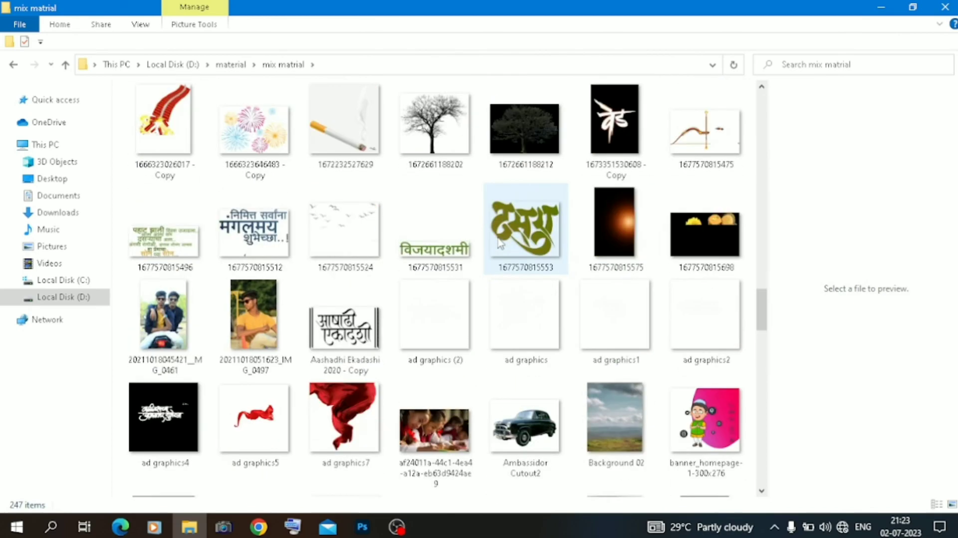
scroll(637, 199, "down", 15)
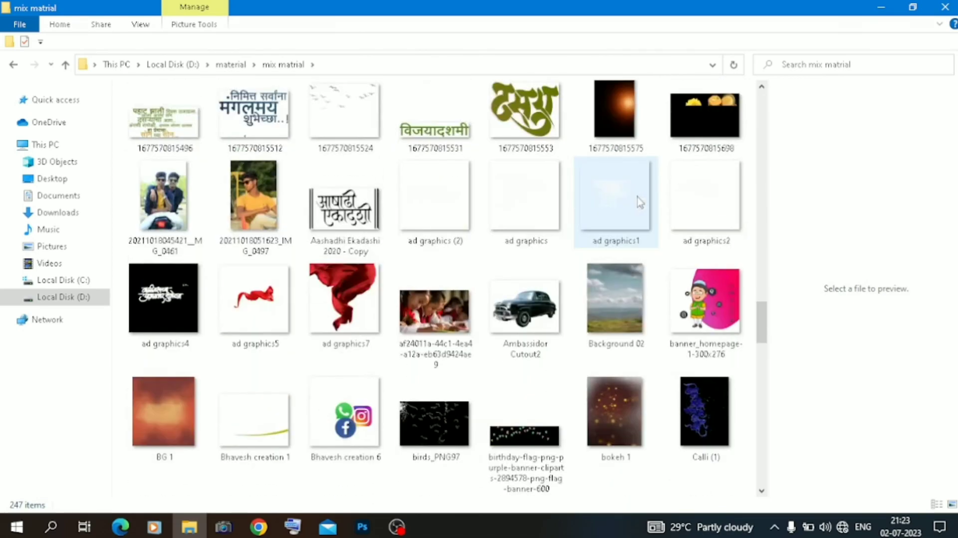
left_click_drag(377, 181, 427, 327)
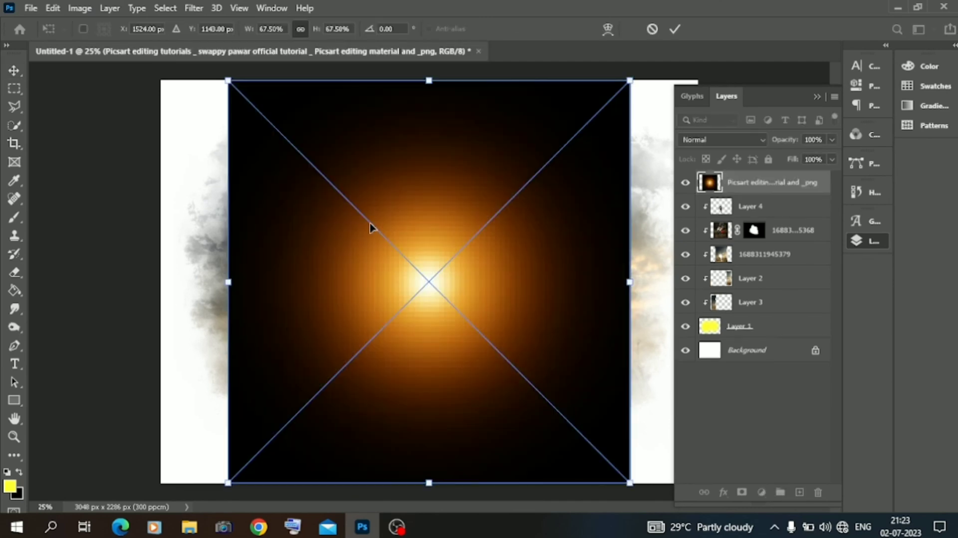
key("Return")
Blend the orange glow layer with Linear Dodge (Add), scale it to 21.67% and position it between the close-up faces, just above the small couple.
left_click(748, 140)
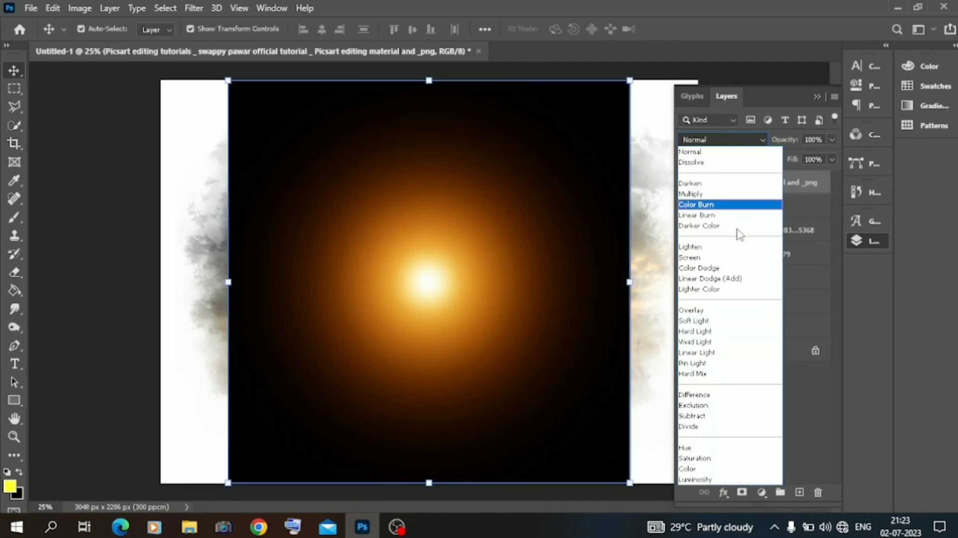
left_click(720, 281)
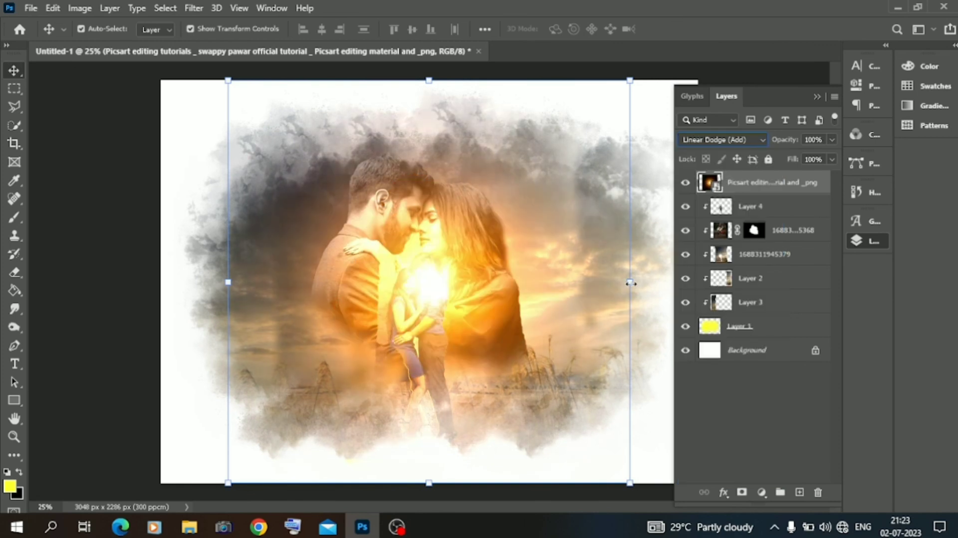
mouse_move(629, 281)
left_mouse_down()
mouse_move(357, 281)
mouse_move(498, 176)
mouse_move(468, 169)
mouse_move(438, 226)
left_mouse_up()
left_click_drag(413, 254, 414, 249)
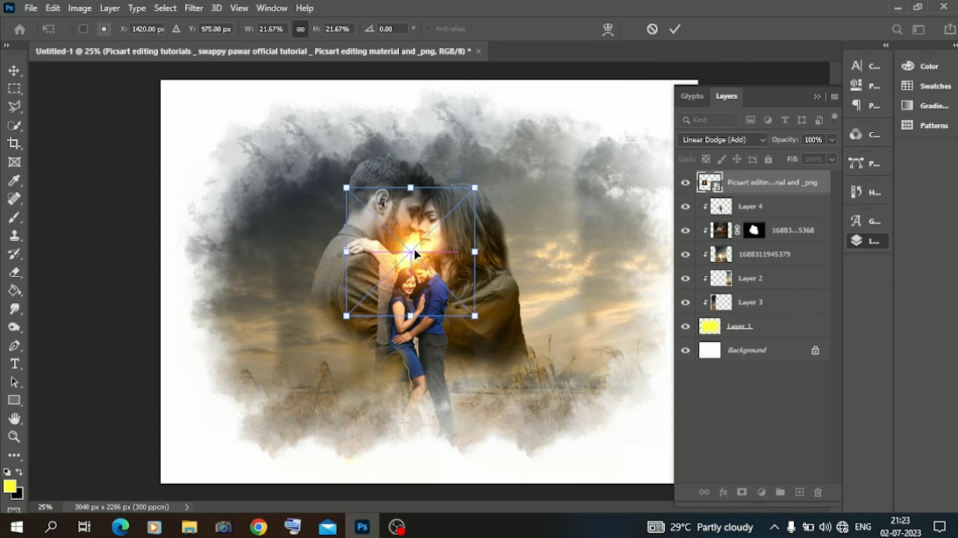
left_click(723, 138)
left_click(131, 206)
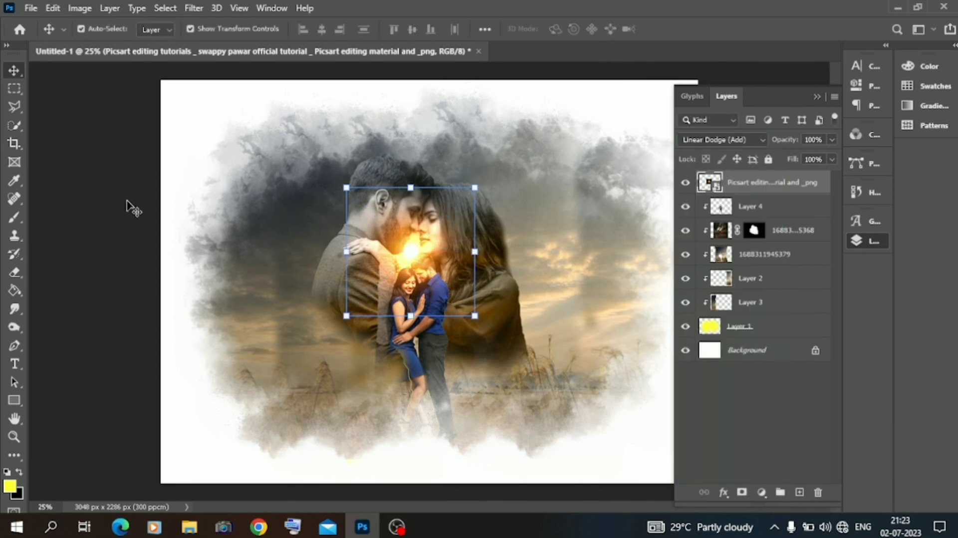
Try Darken and Darker Color on the glow layer, and settle on the Screen blend mode.
left_click(701, 139)
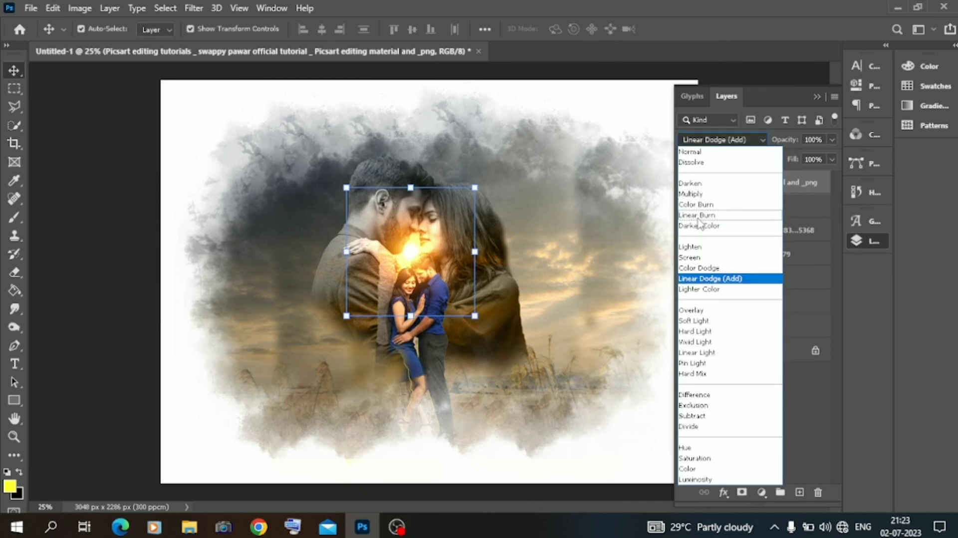
left_click(700, 183)
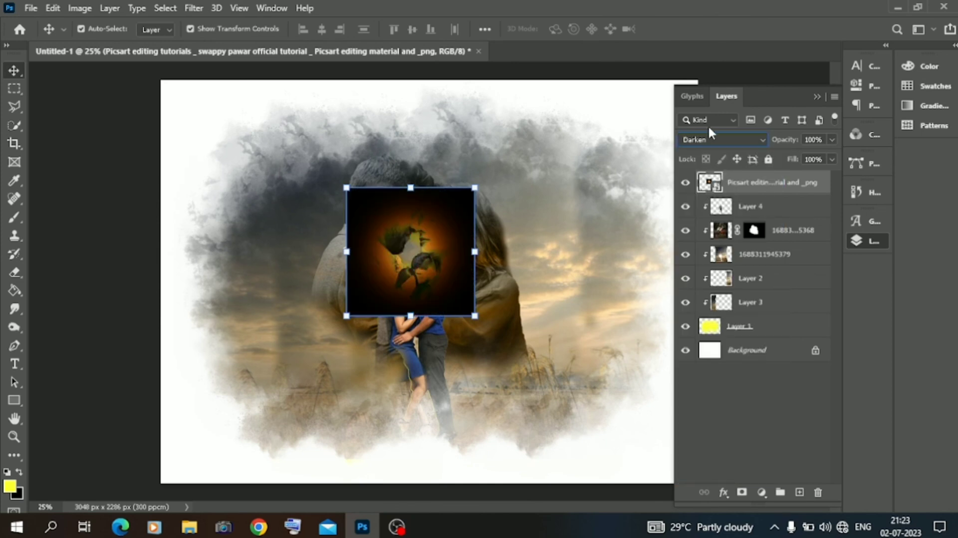
left_click(709, 139)
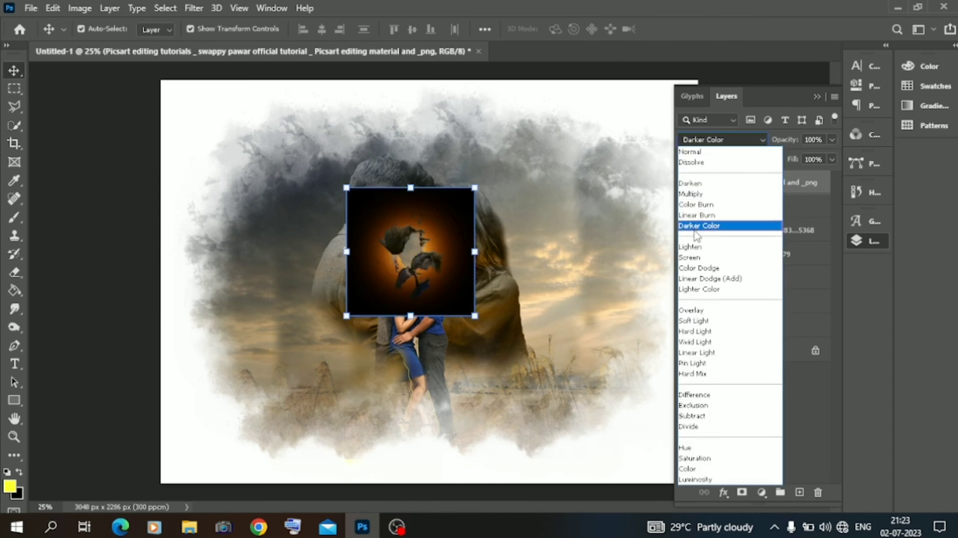
left_click(691, 257)
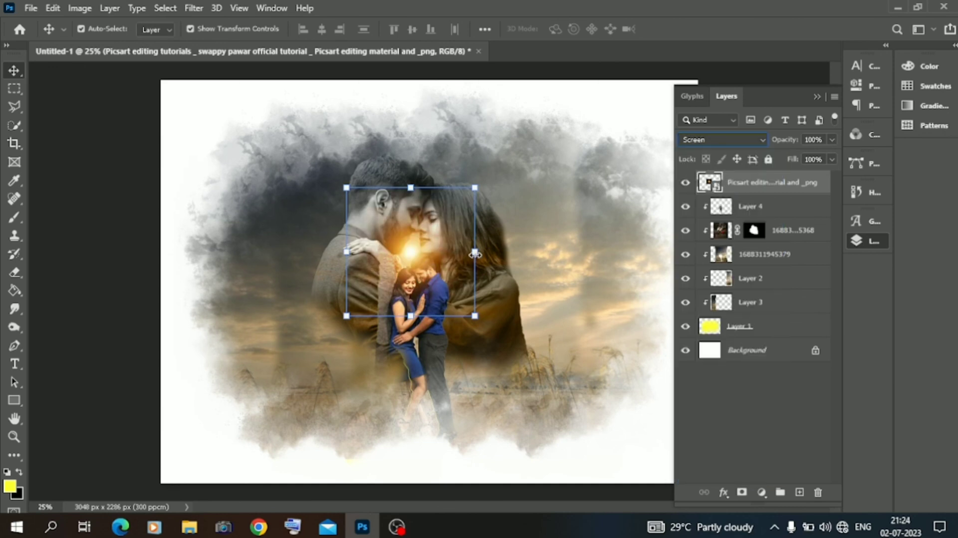
Scale the glow layer to 18.69% around its centre and set its opacity to 81%.
left_click_drag(474, 252, 403, 254)
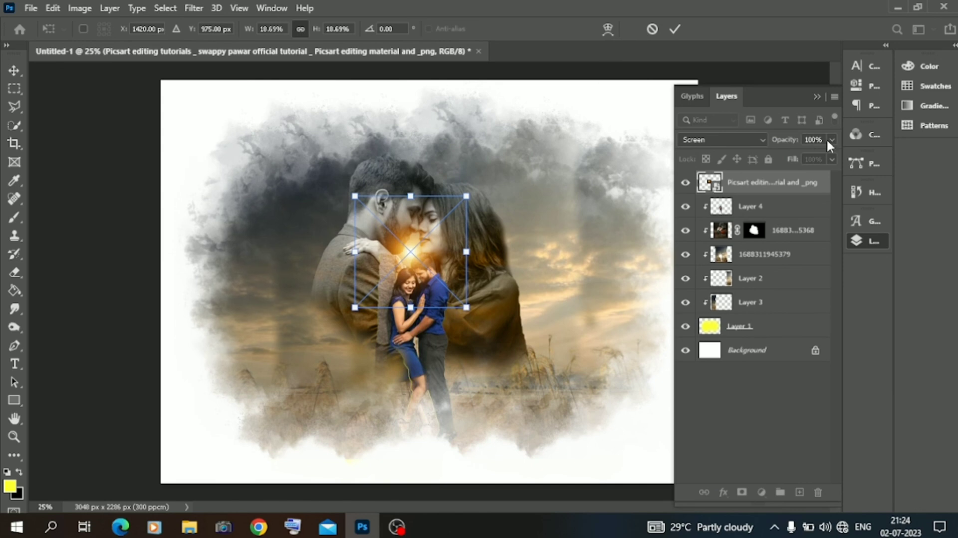
left_click_drag(785, 142, 769, 144)
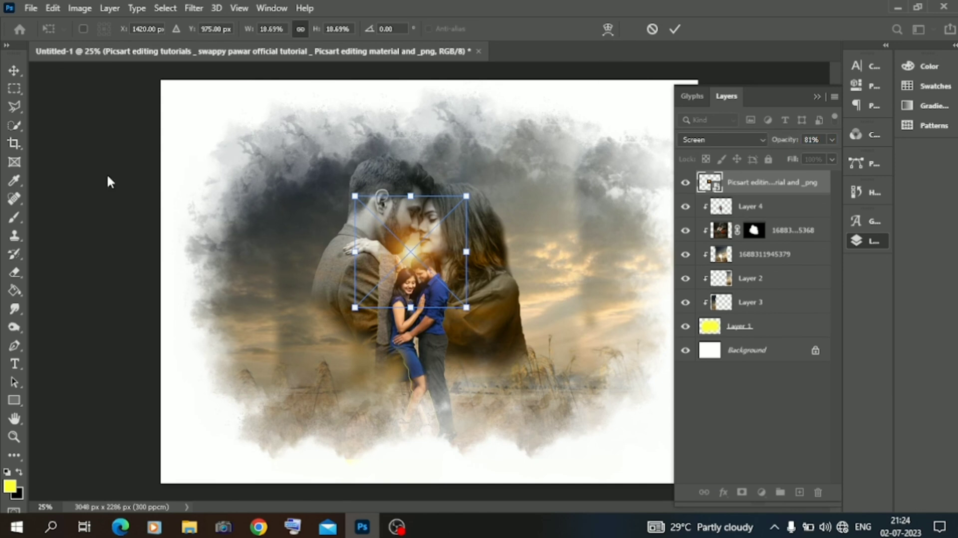
key("Return")
key("ctrl+minus")
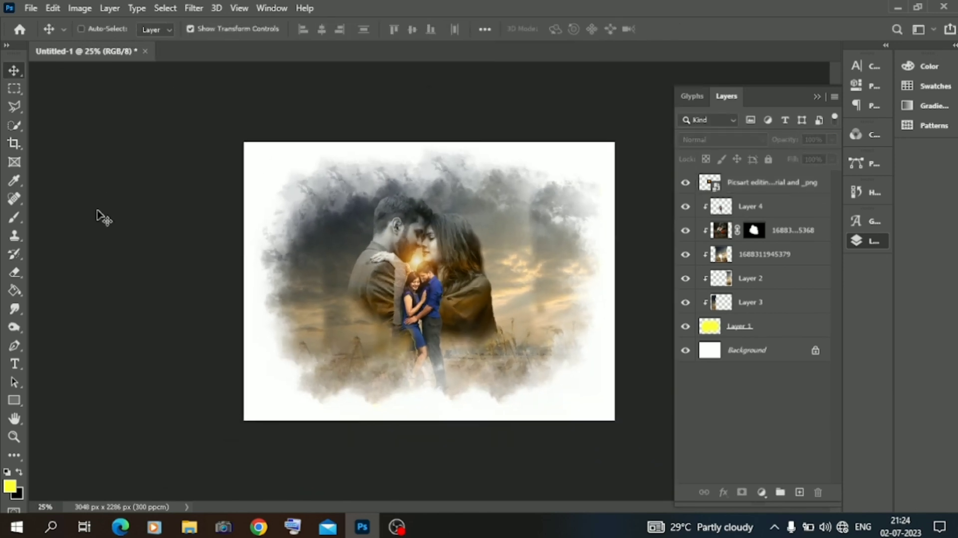
key("ctrl+plus")
key("ctrl+minus")
key("ctrl+plus")
key("ctrl+minus")
key("ctrl+plus")
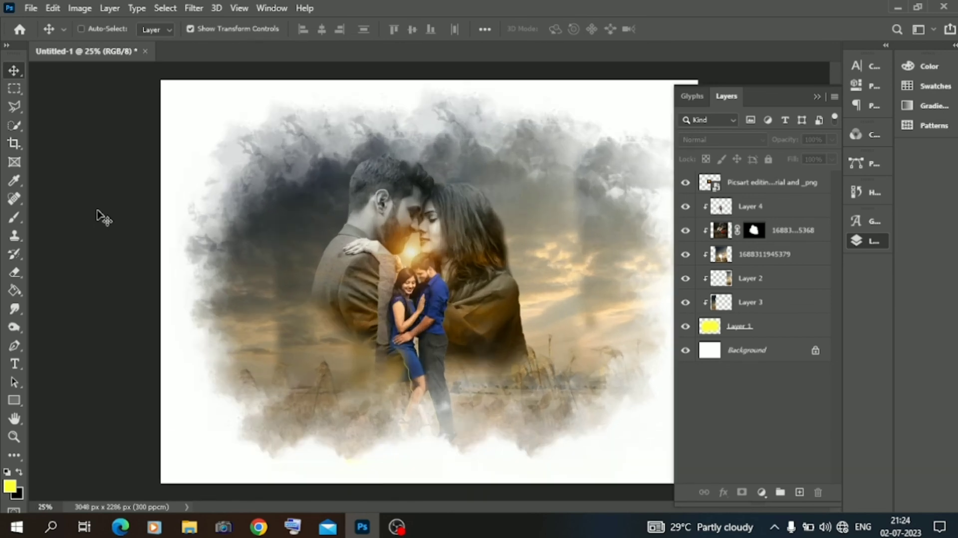